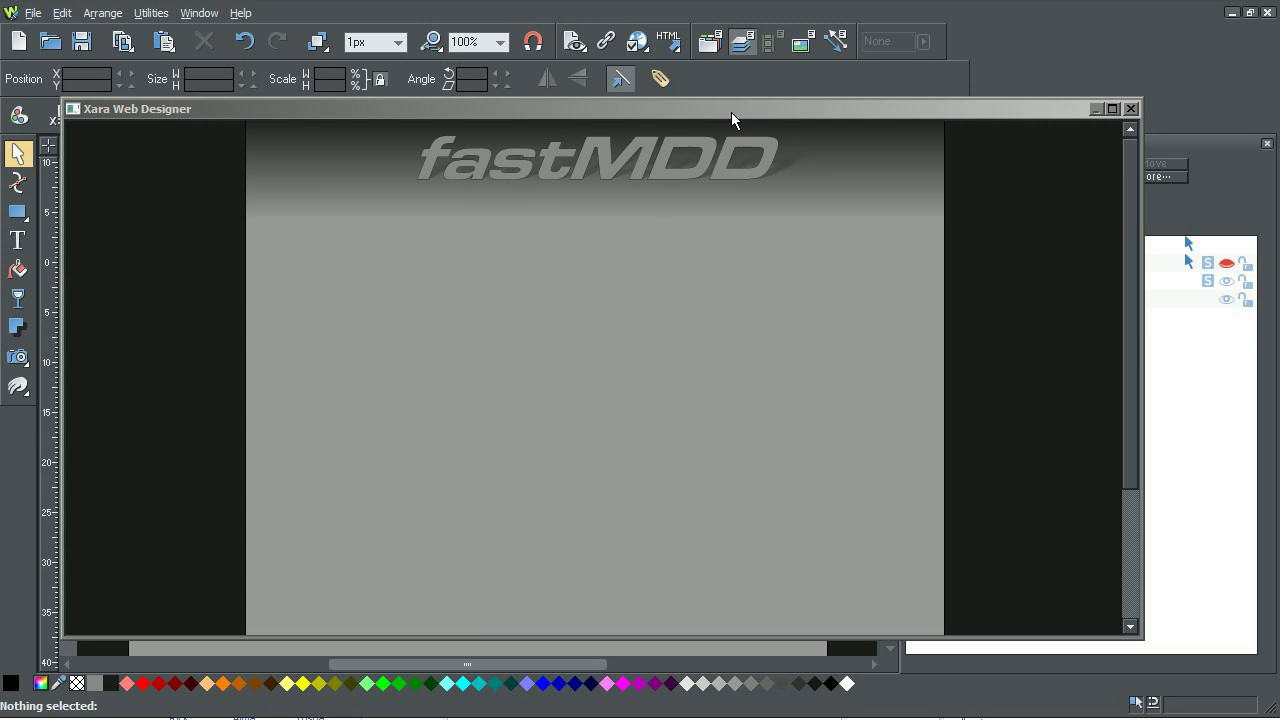
Close the floating preview window to return to the editable fastMDD page.
drag(731, 112, 719, 99)
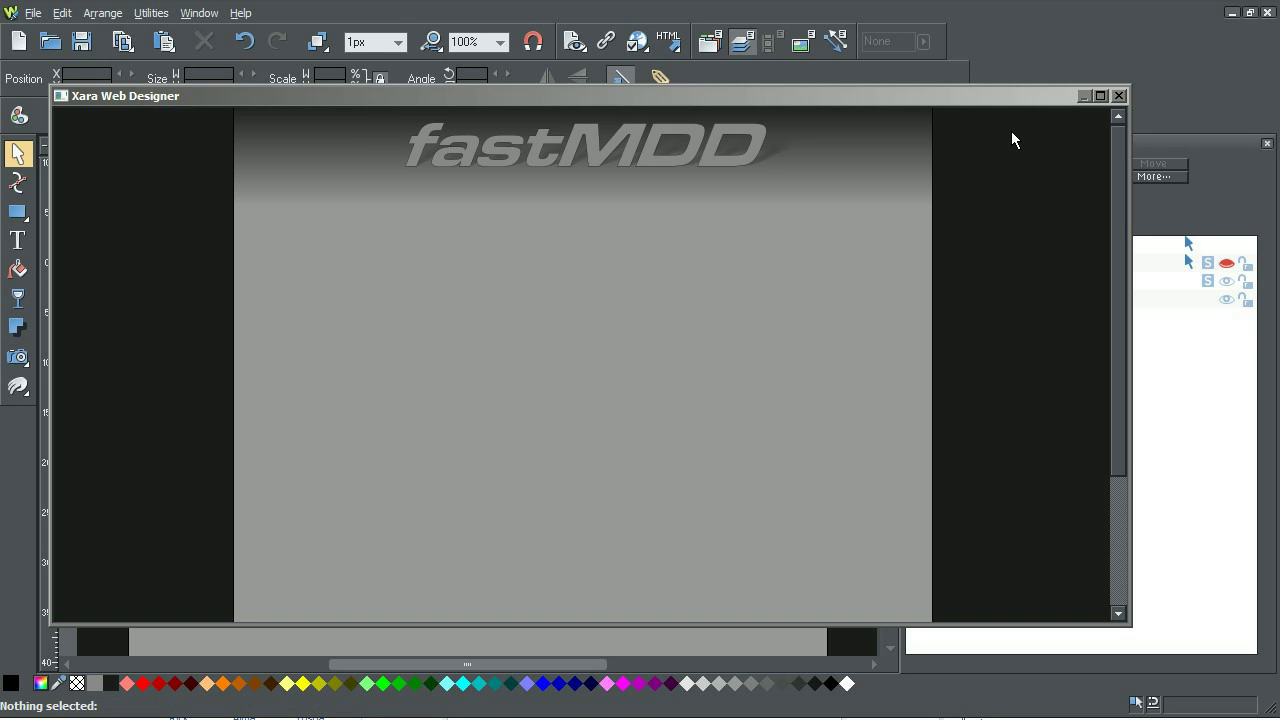
click(1117, 94)
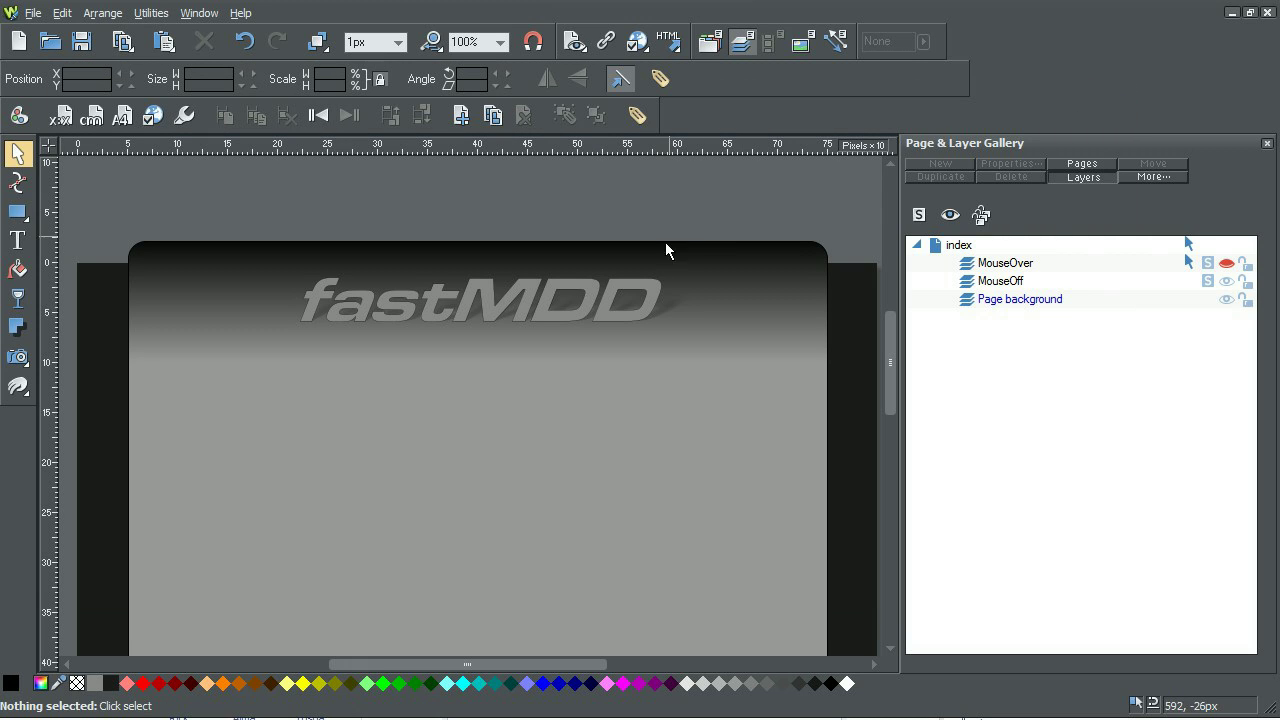
Dismiss the hidden-layer warning from a first rectangle attempt and make the MouseOver layer visible.
click(18, 213)
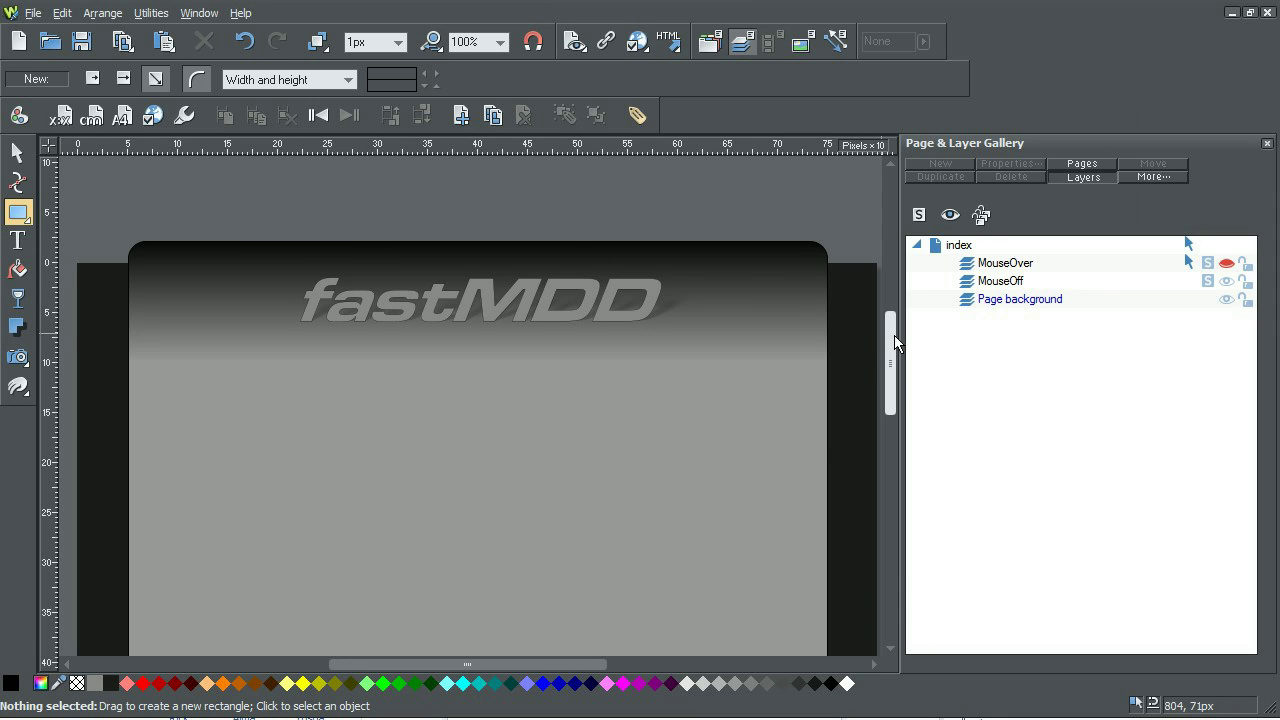
drag(894, 337, 893, 315)
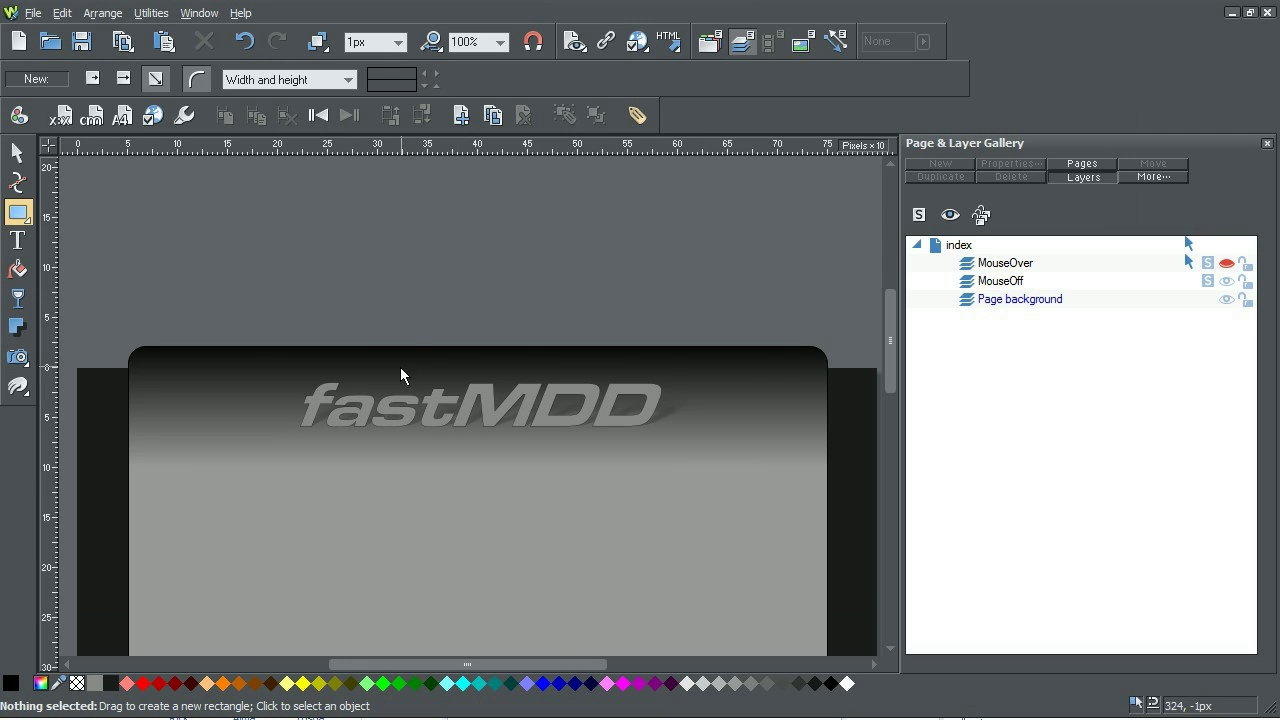
drag(409, 286, 468, 297)
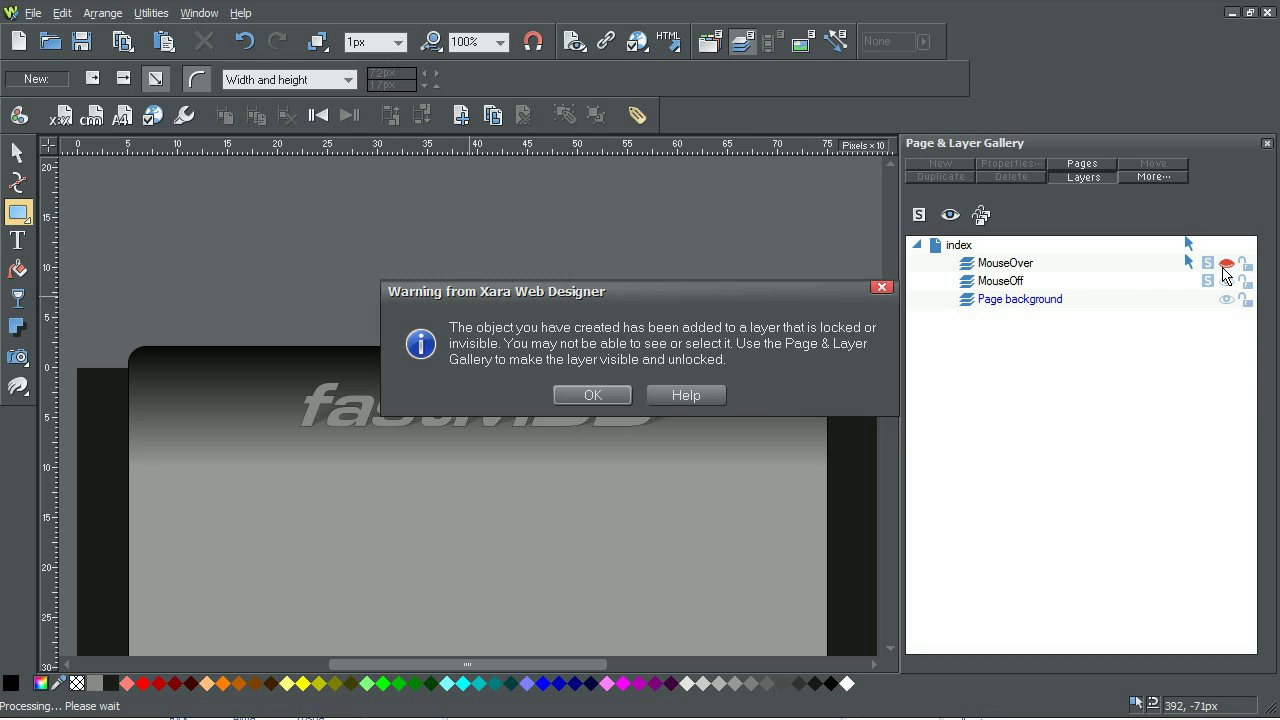
click(628, 392)
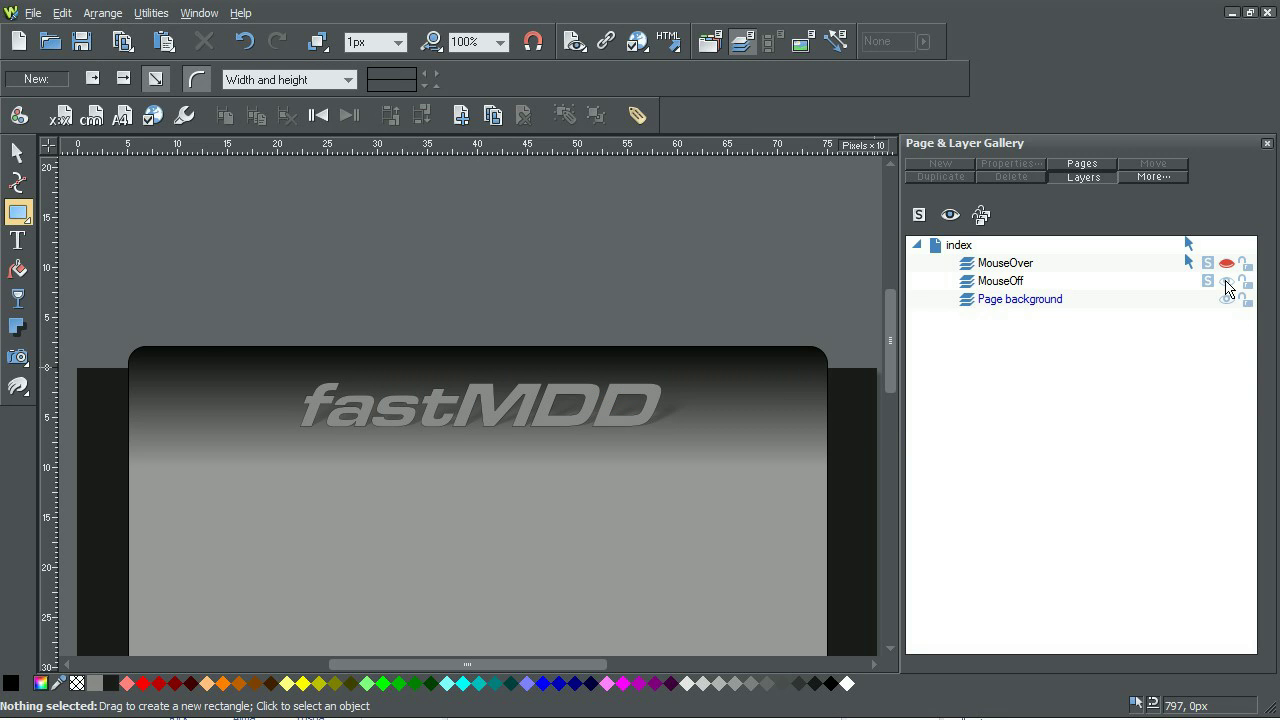
click(1227, 263)
Delete the stray rectangle and draw a 92×19 px rectangle on the MouseOff layer.
key(F2)
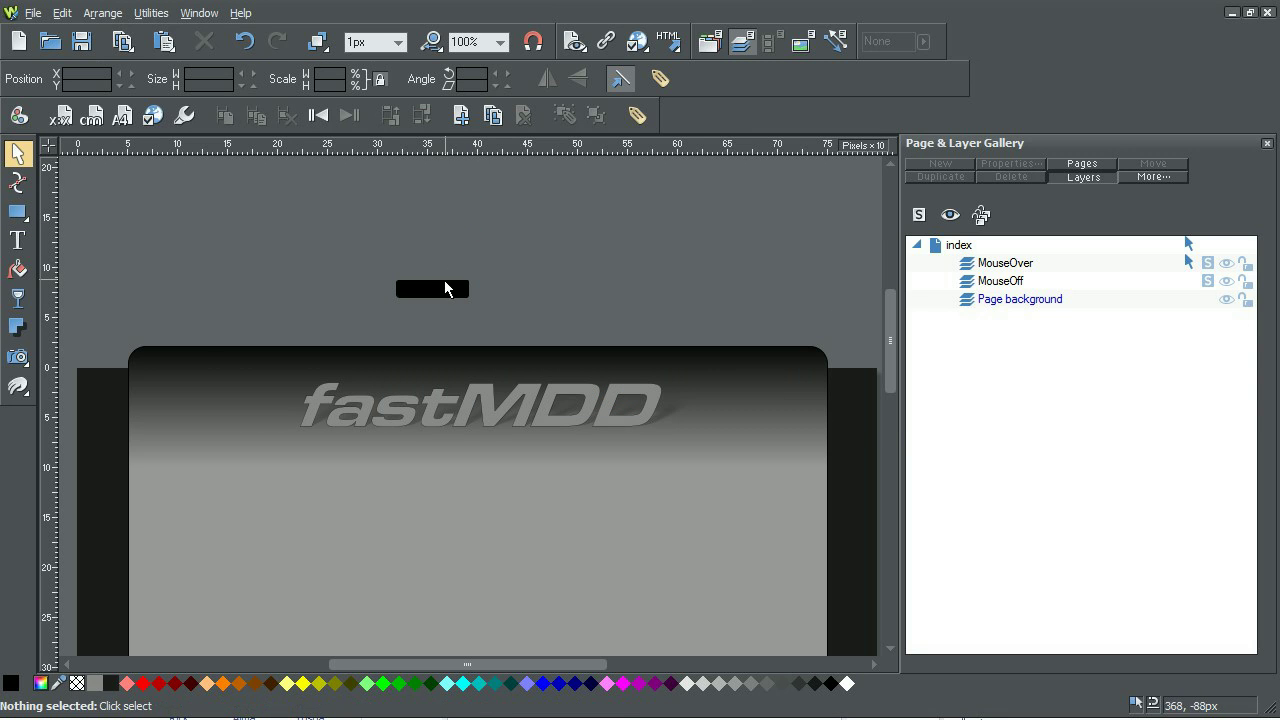
click(446, 287)
key(Delete)
click(1012, 284)
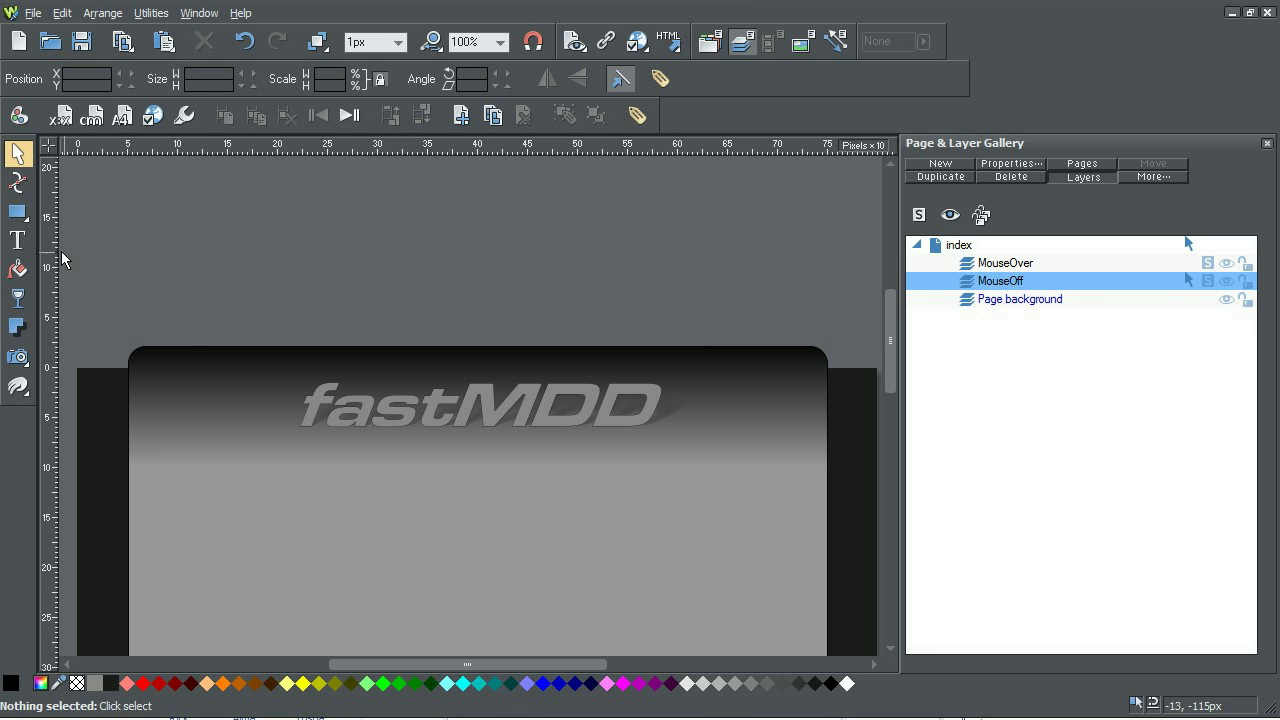
click(17, 211)
drag(358, 278, 450, 297)
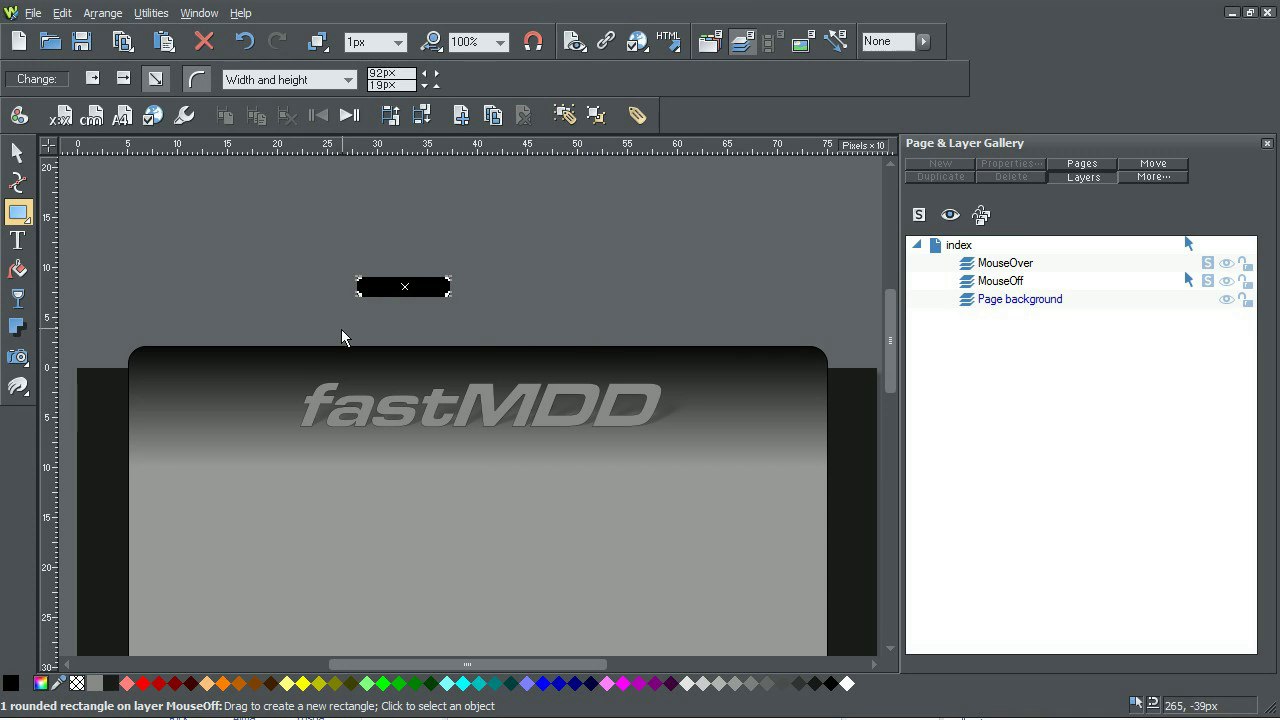
Give the button rectangle a Linear gradient fill and zoom in on it.
click(18, 270)
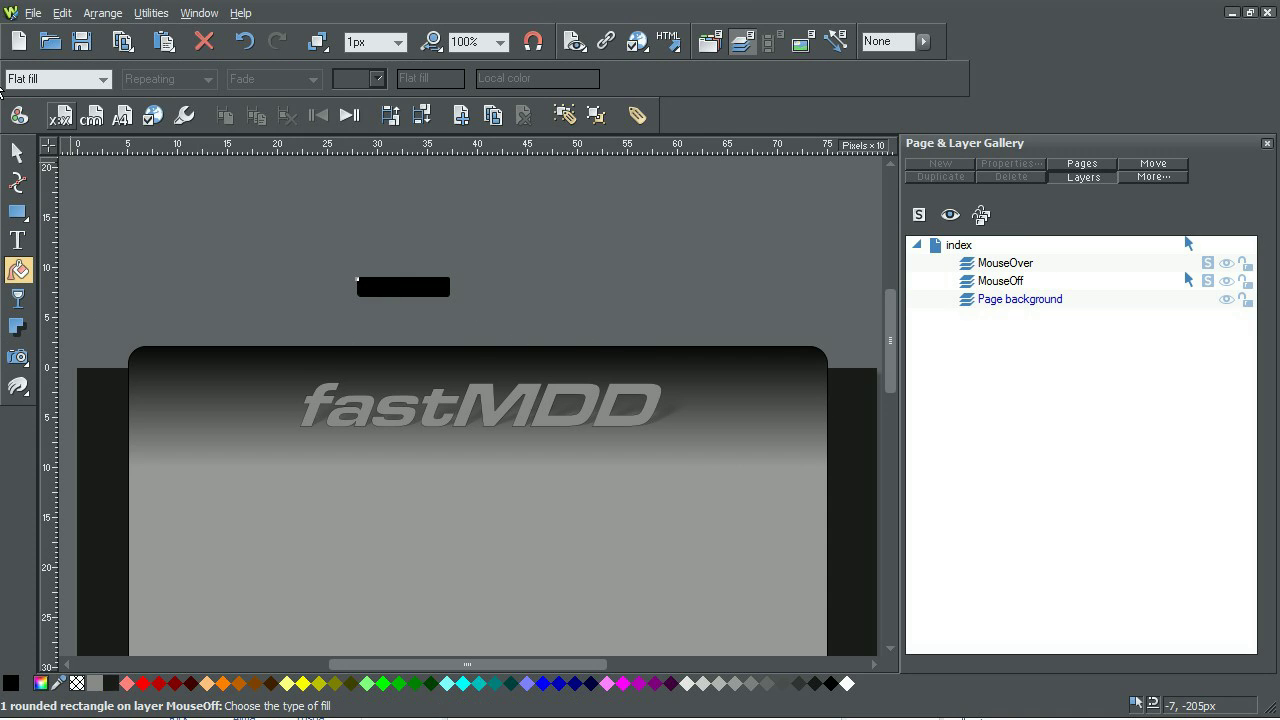
click(96, 80)
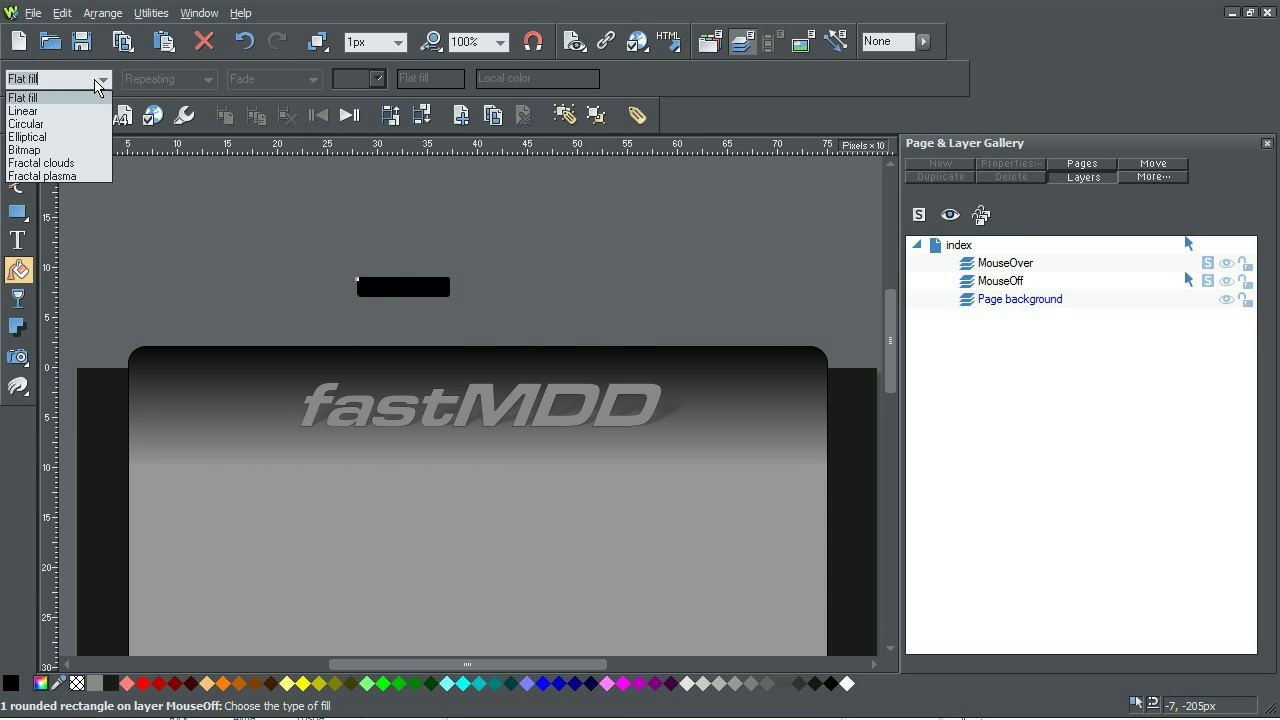
click(63, 111)
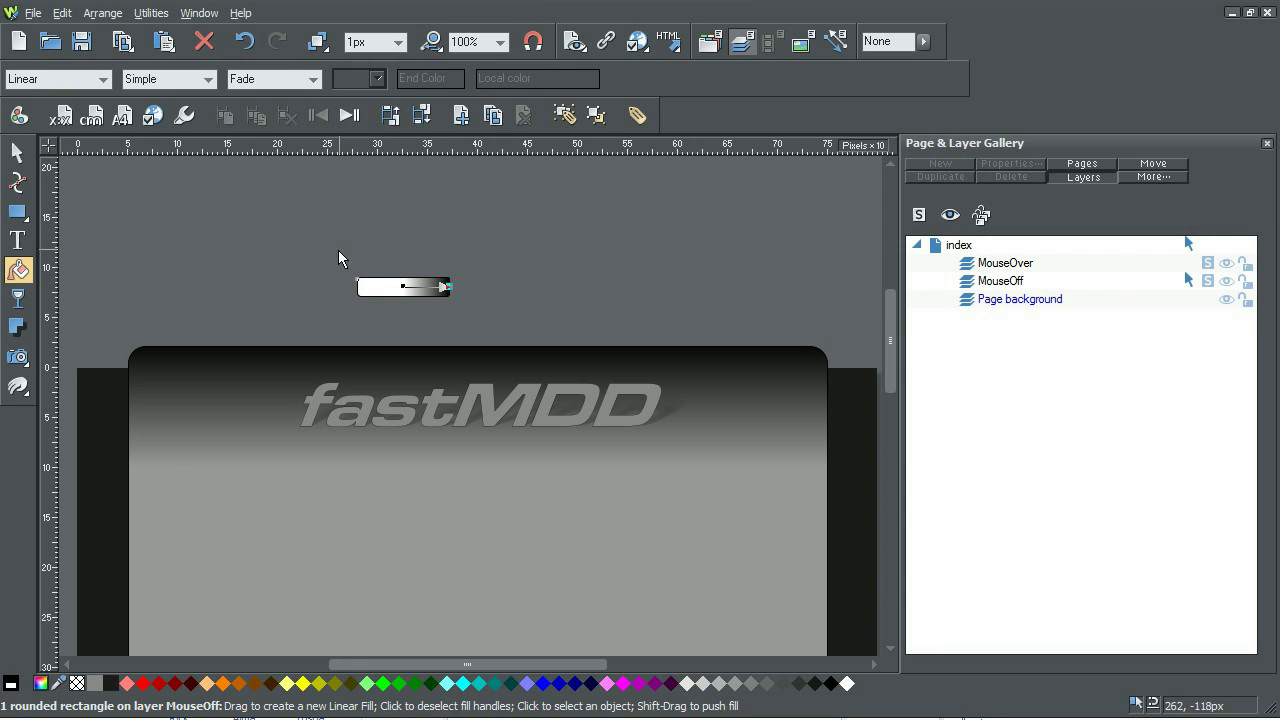
click(499, 42)
click(500, 44)
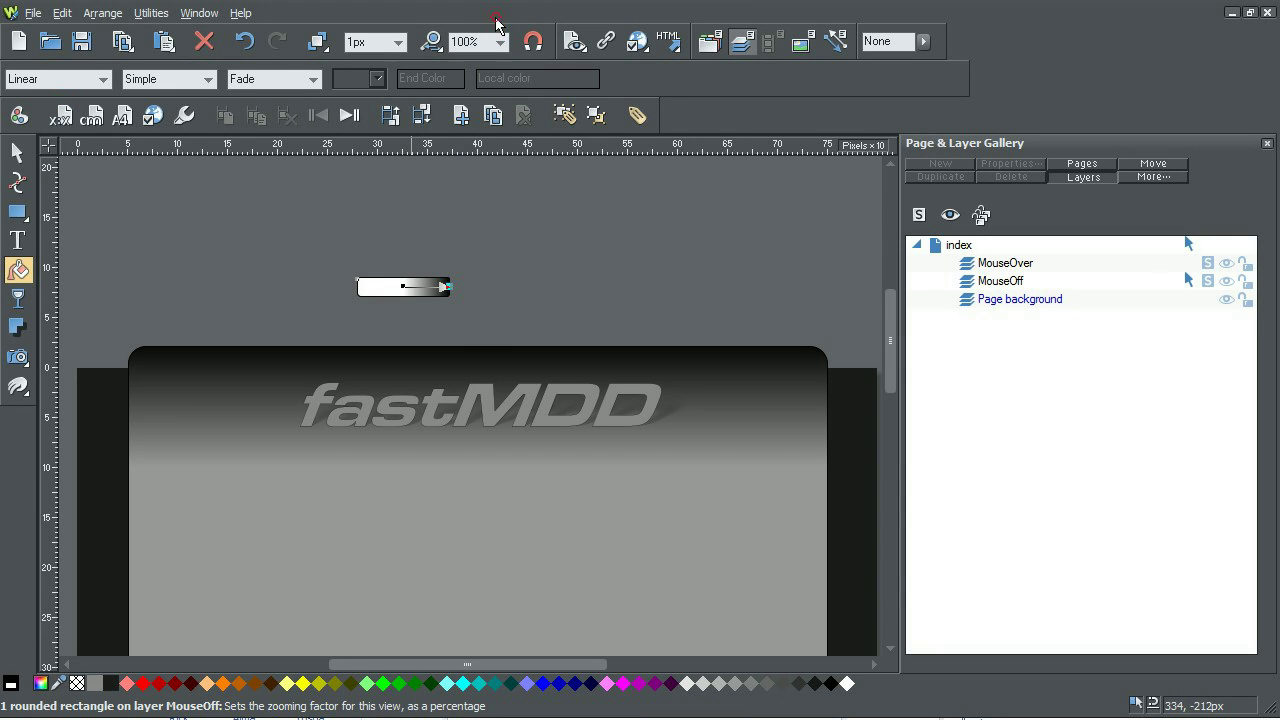
click(18, 387)
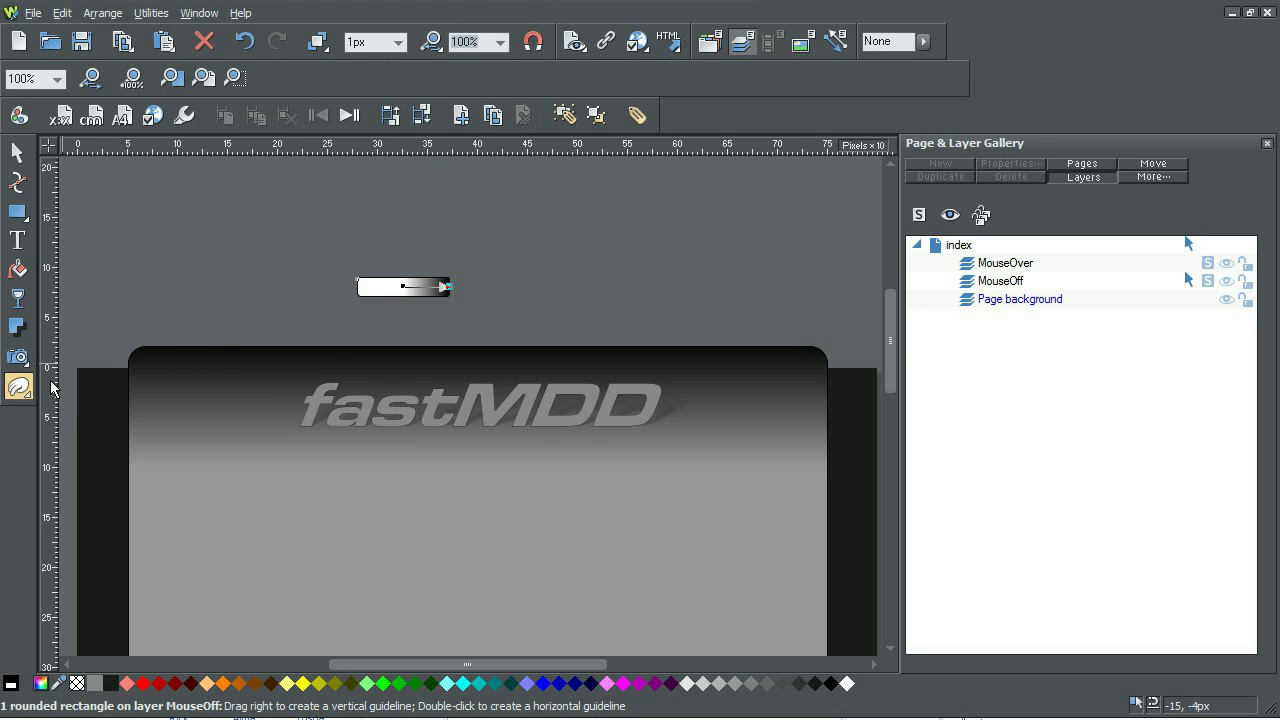
click(57, 385)
drag(271, 243, 694, 437)
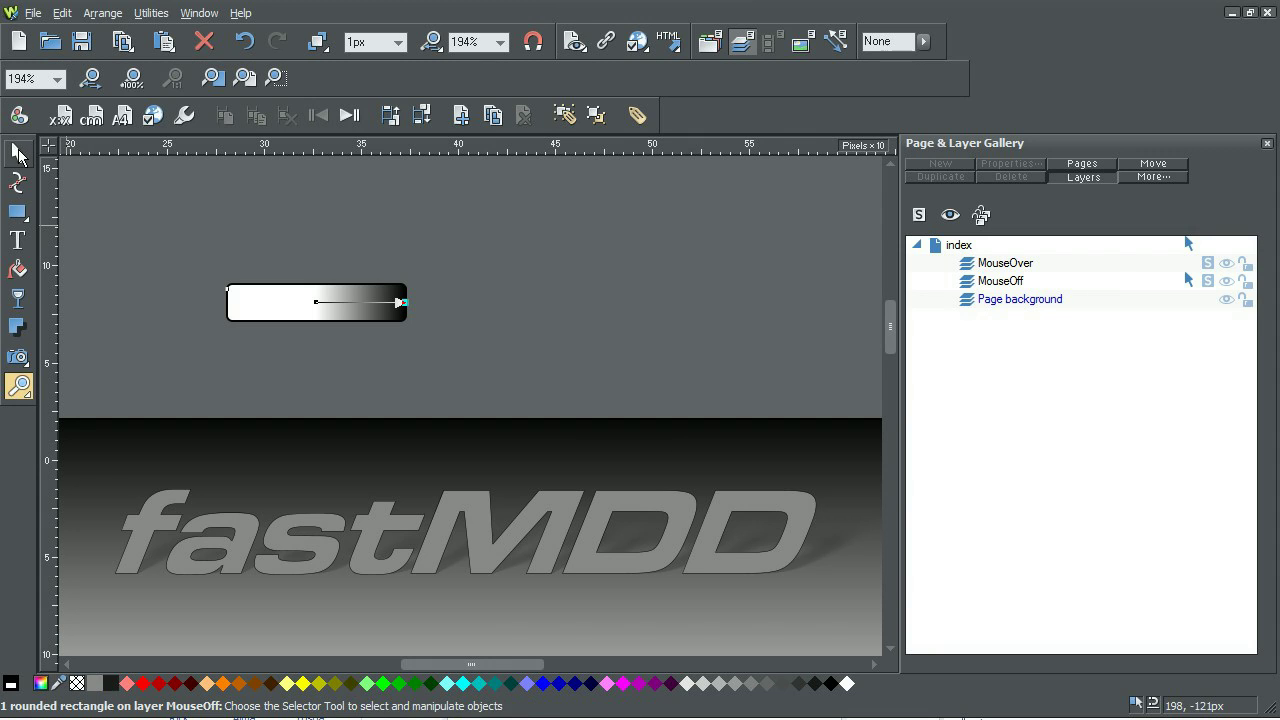
Adjust the gradient handles so the grey fade runs vertically across the button.
click(18, 270)
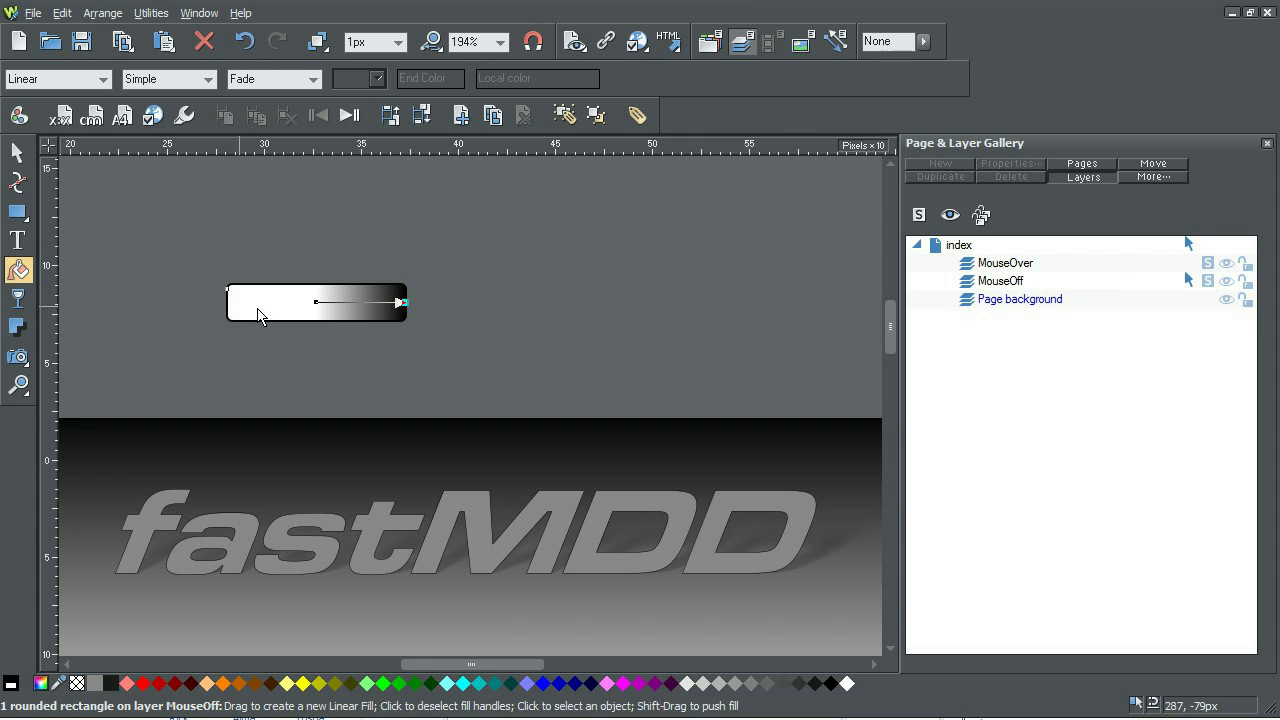
drag(318, 303, 320, 289)
mouse_move(394, 304)
mouse_down()
mouse_move(364, 325)
mouse_move(310, 329)
mouse_move(316, 318)
mouse_move(314, 351)
mouse_move(317, 333)
mouse_up()
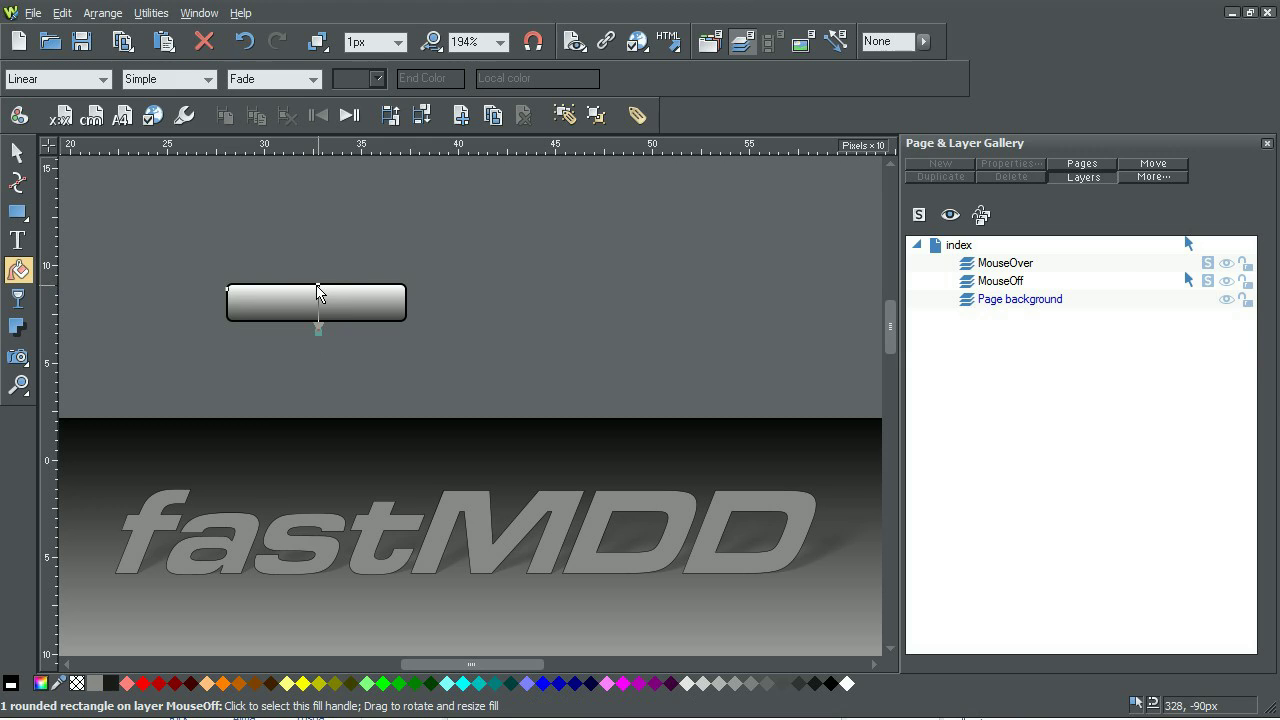
click(319, 287)
drag(319, 287, 318, 273)
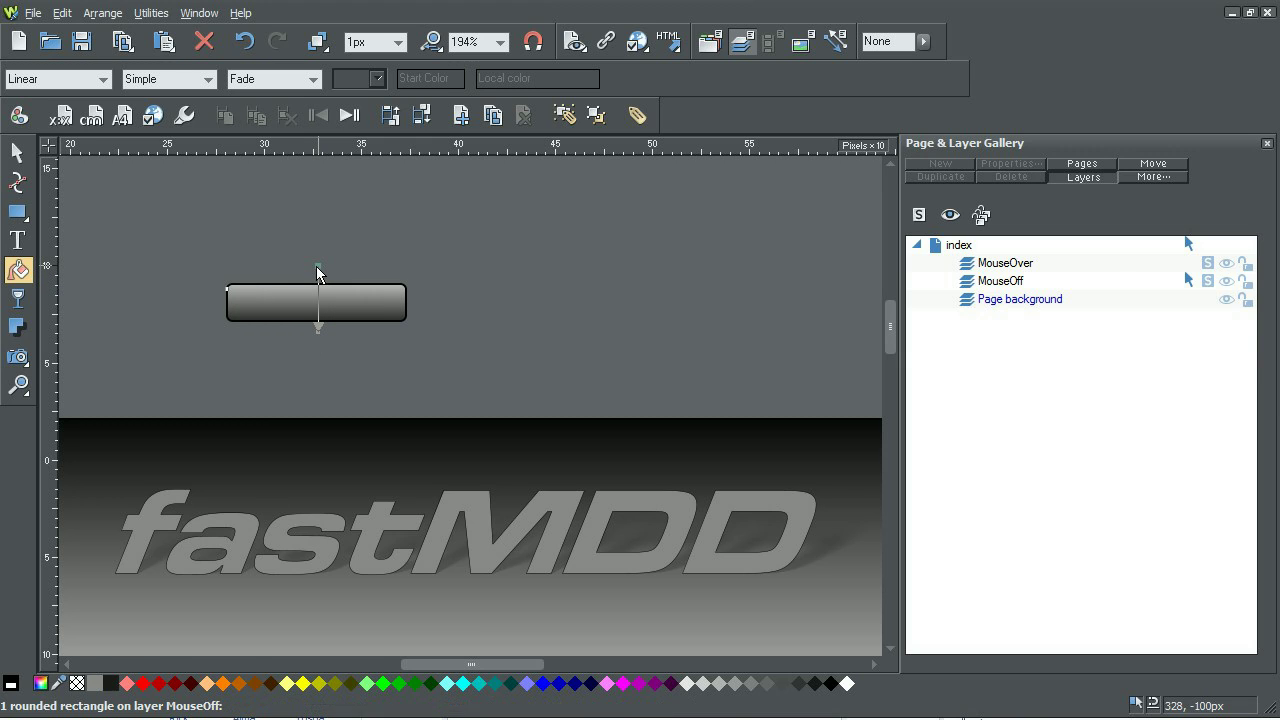
Set the button rectangle's outline width to 0.25px.
click(400, 42)
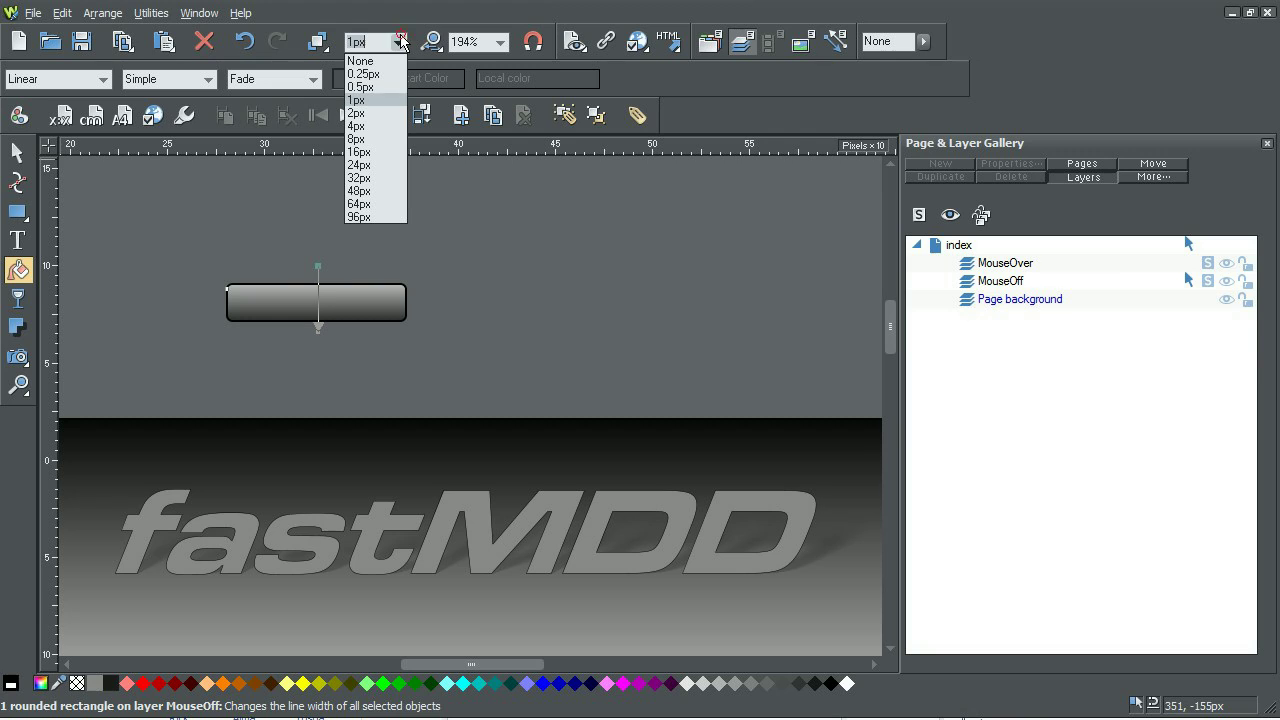
click(363, 74)
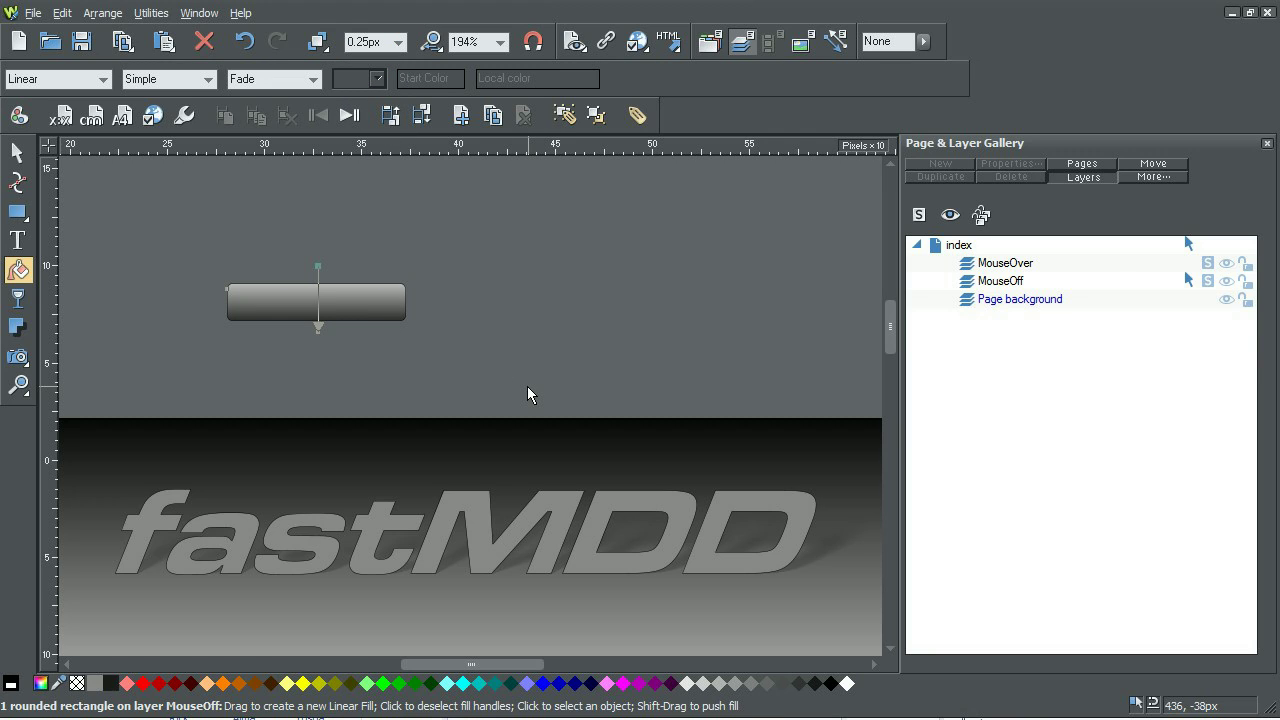
click(17, 152)
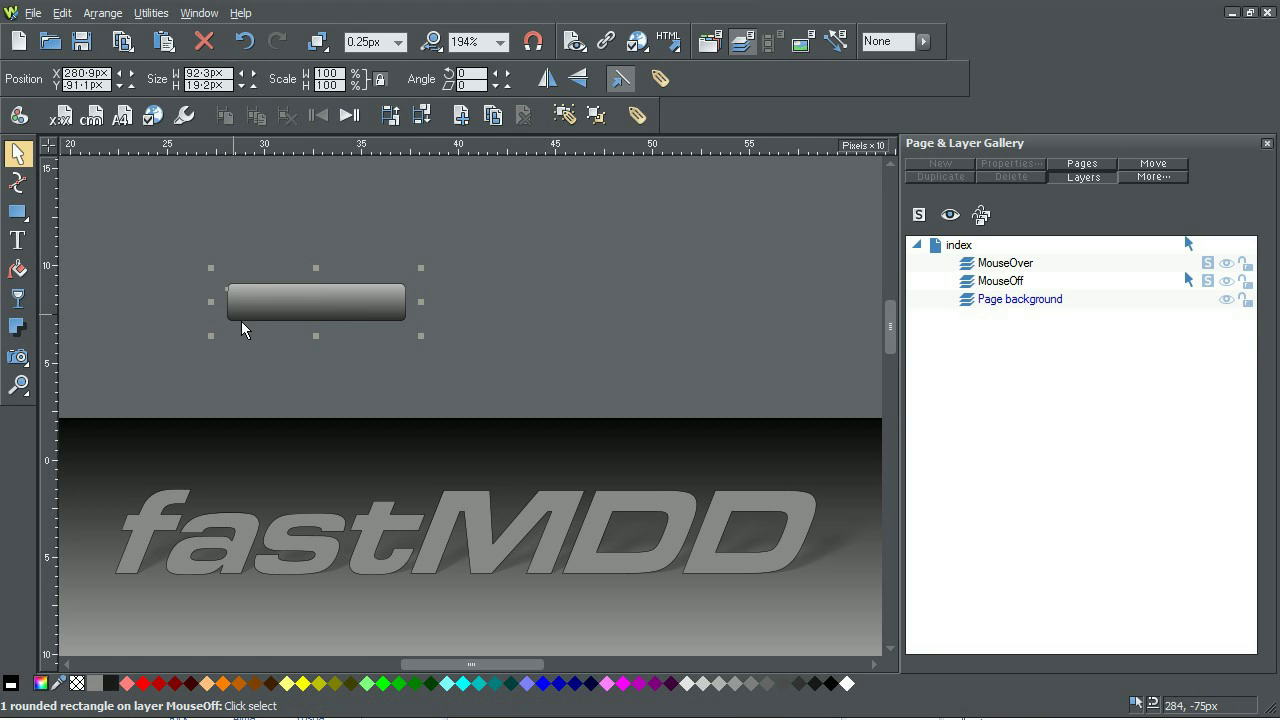
Name the gradient rectangle 'Button' through the Names dialog.
click(354, 312)
click(17, 212)
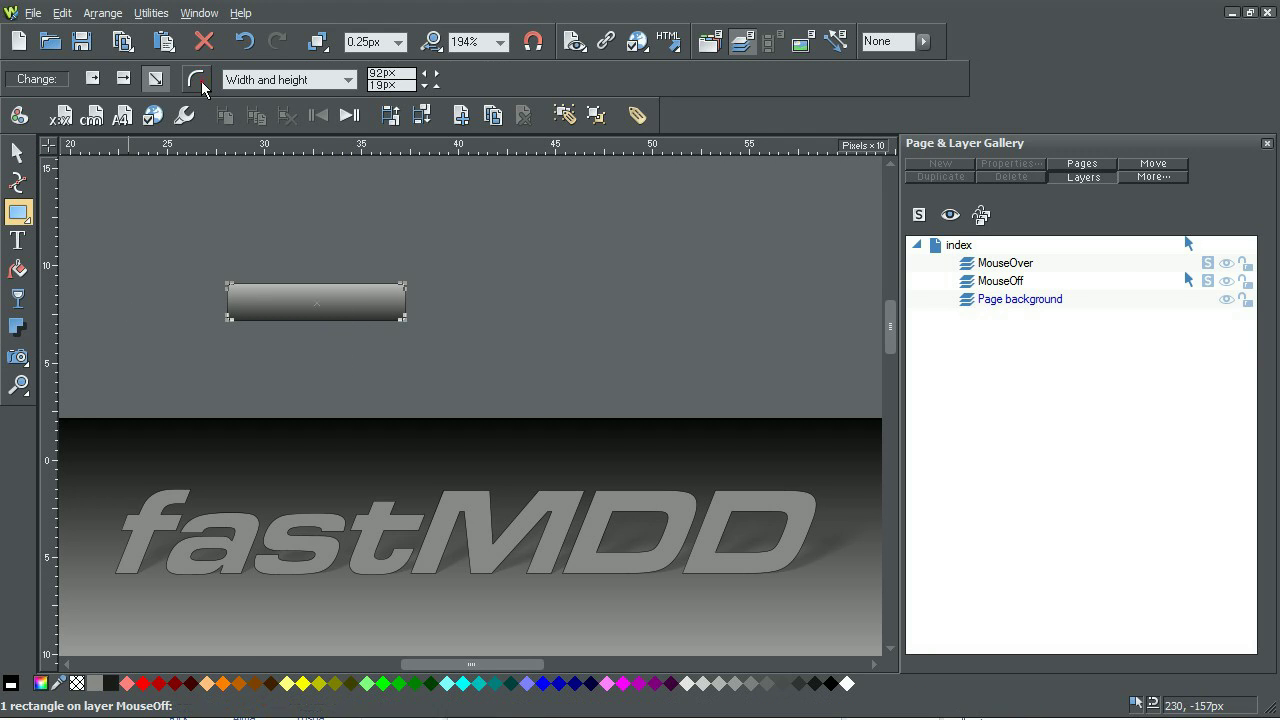
click(17, 152)
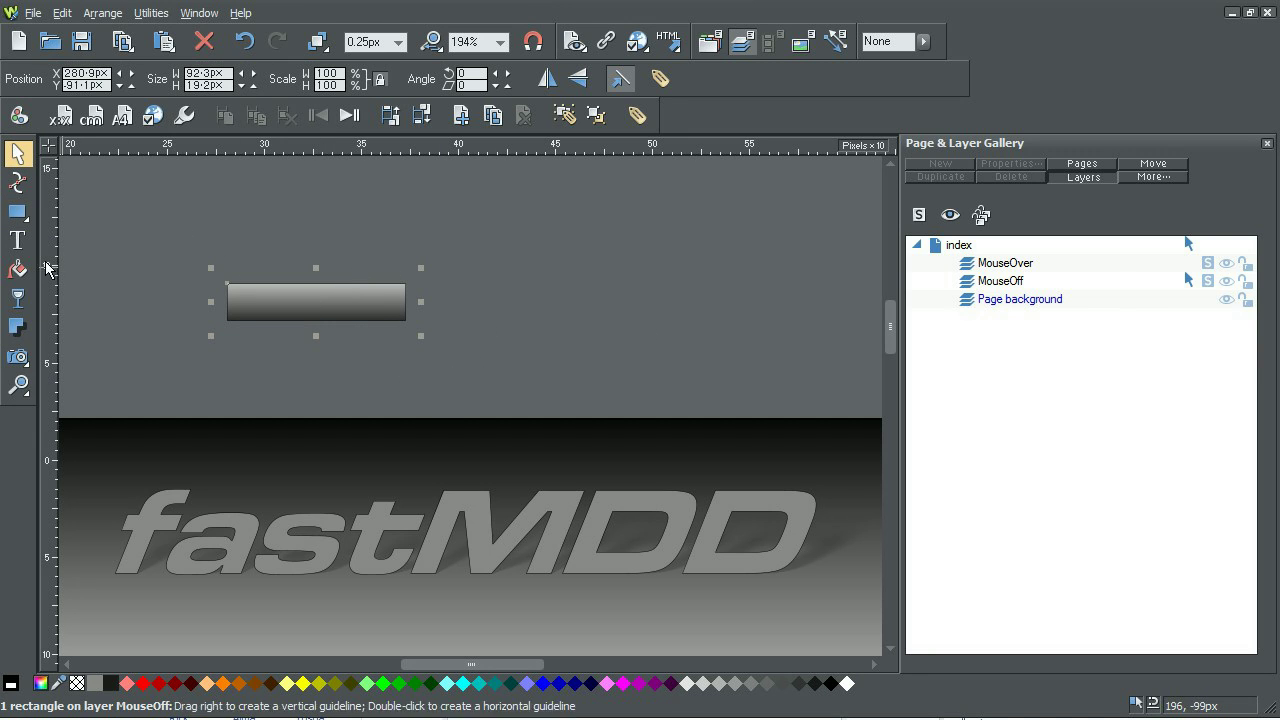
click(17, 241)
click(17, 152)
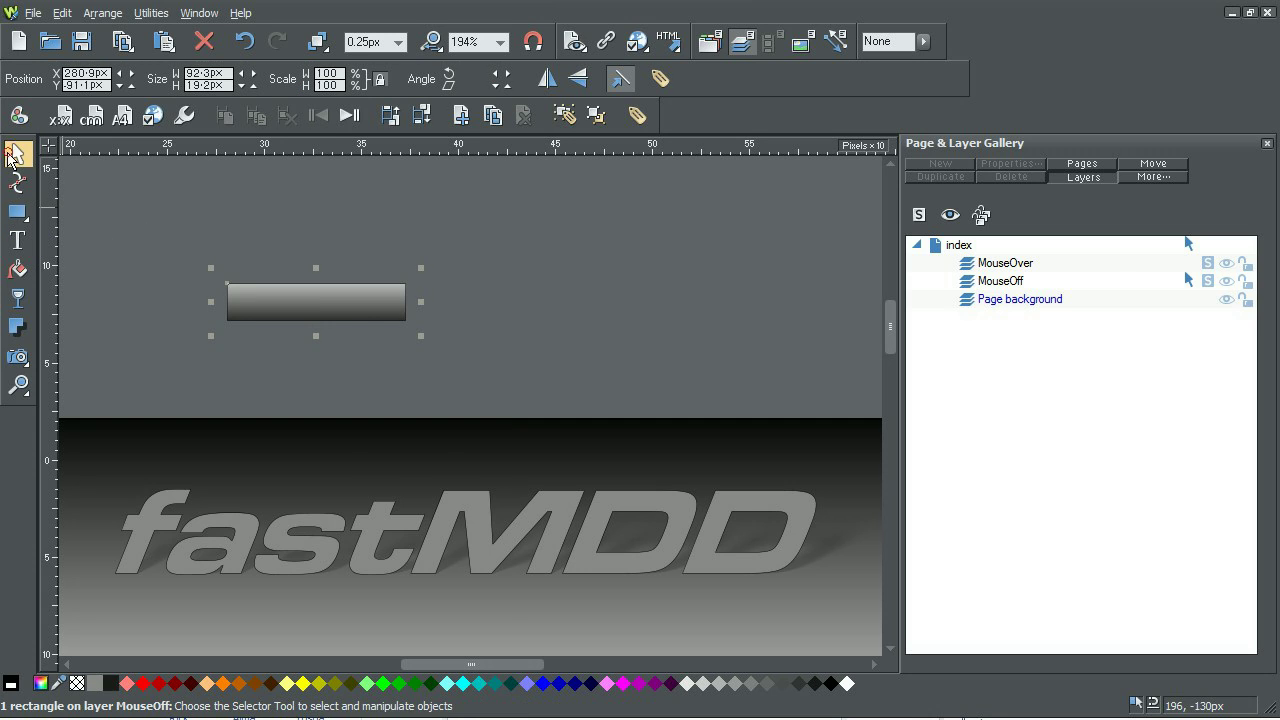
right_click(351, 308)
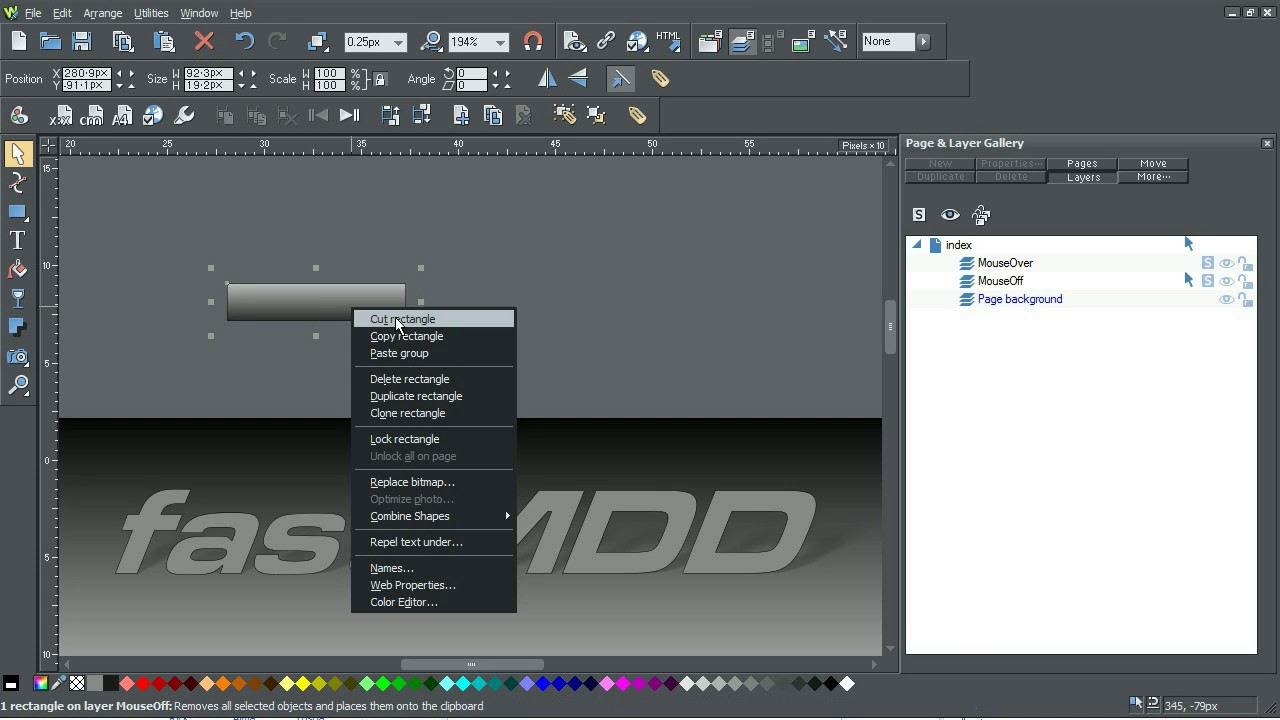
click(416, 567)
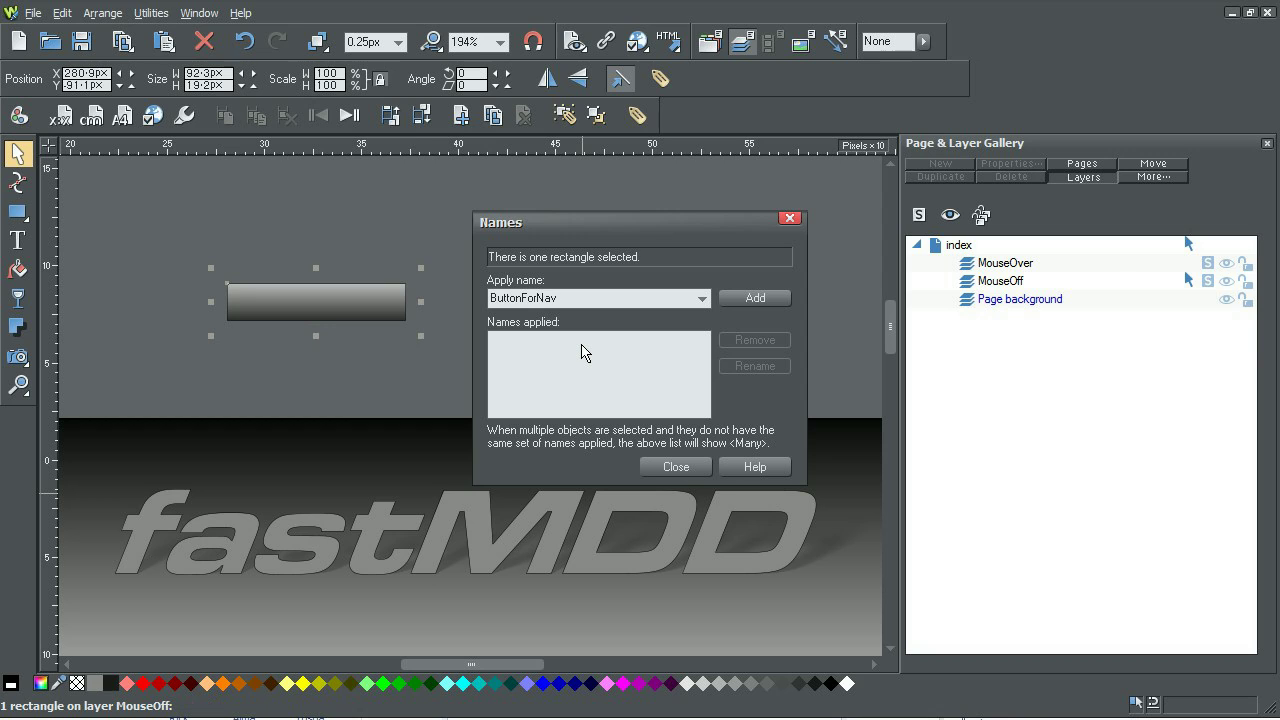
text(Button)
click(755, 298)
click(676, 467)
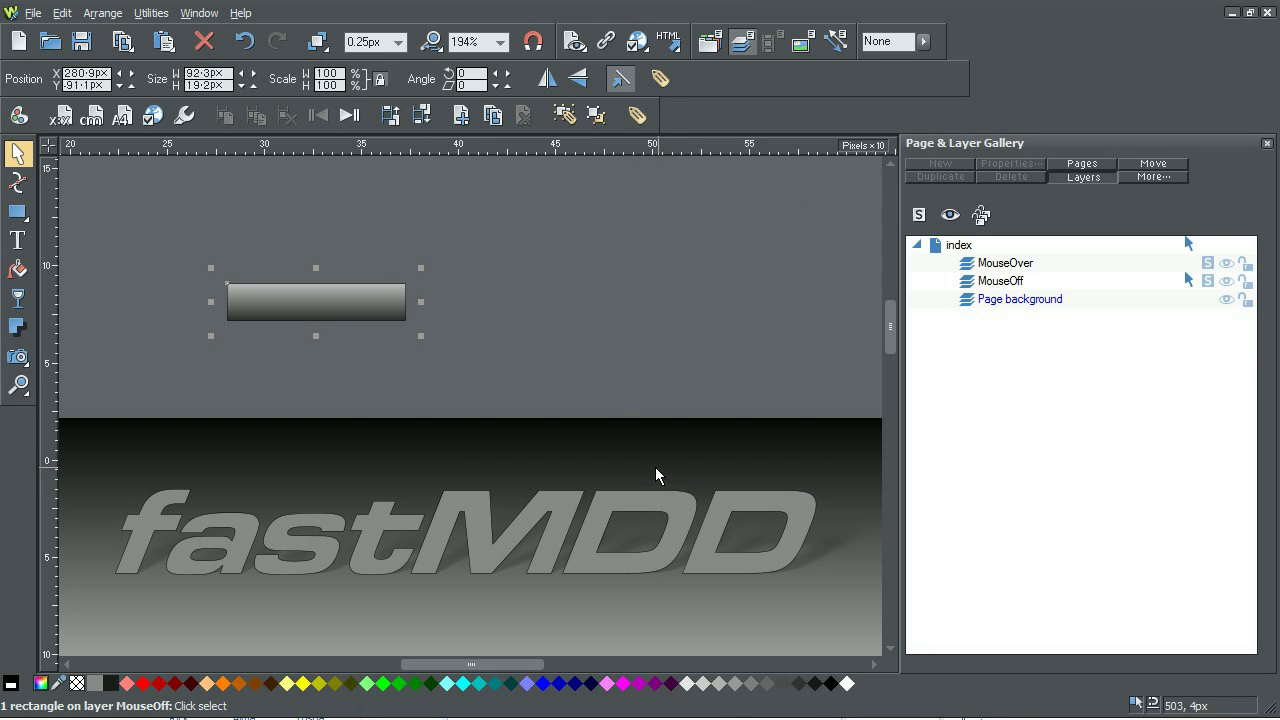
click(543, 343)
Type a centre-aligned 'Button' label inside the rectangle and nudge it into place.
click(17, 240)
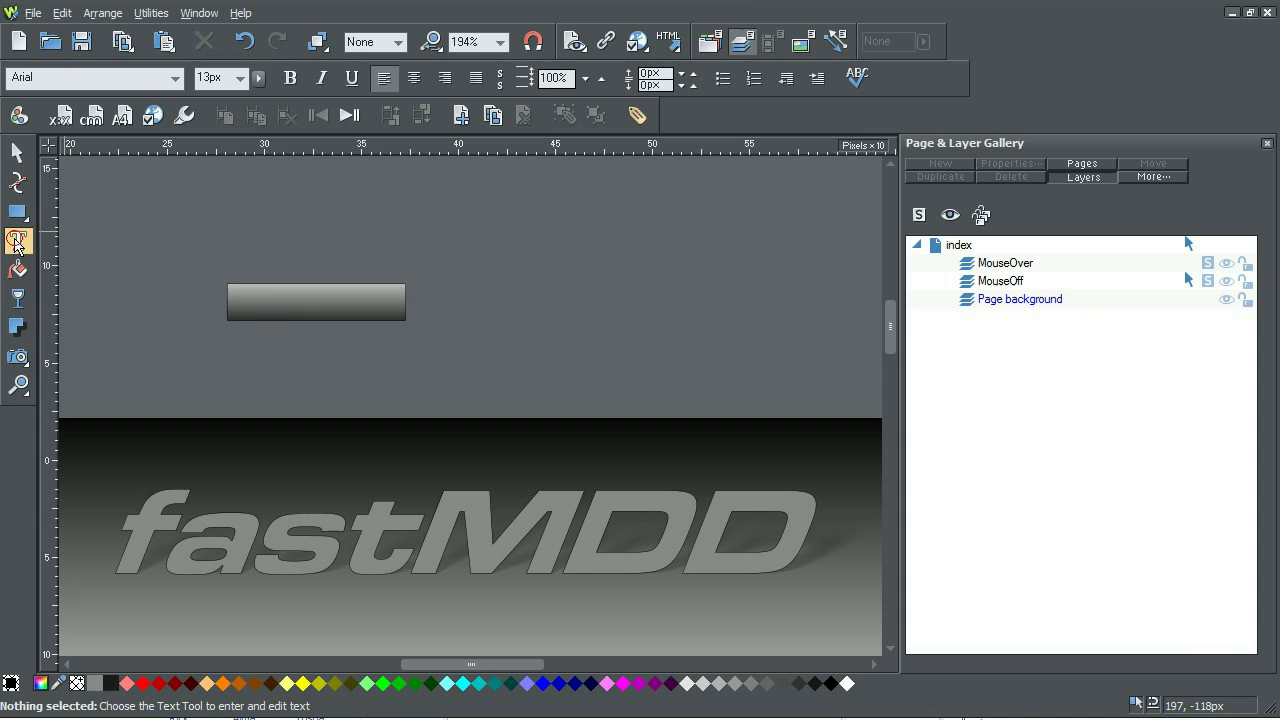
click(314, 309)
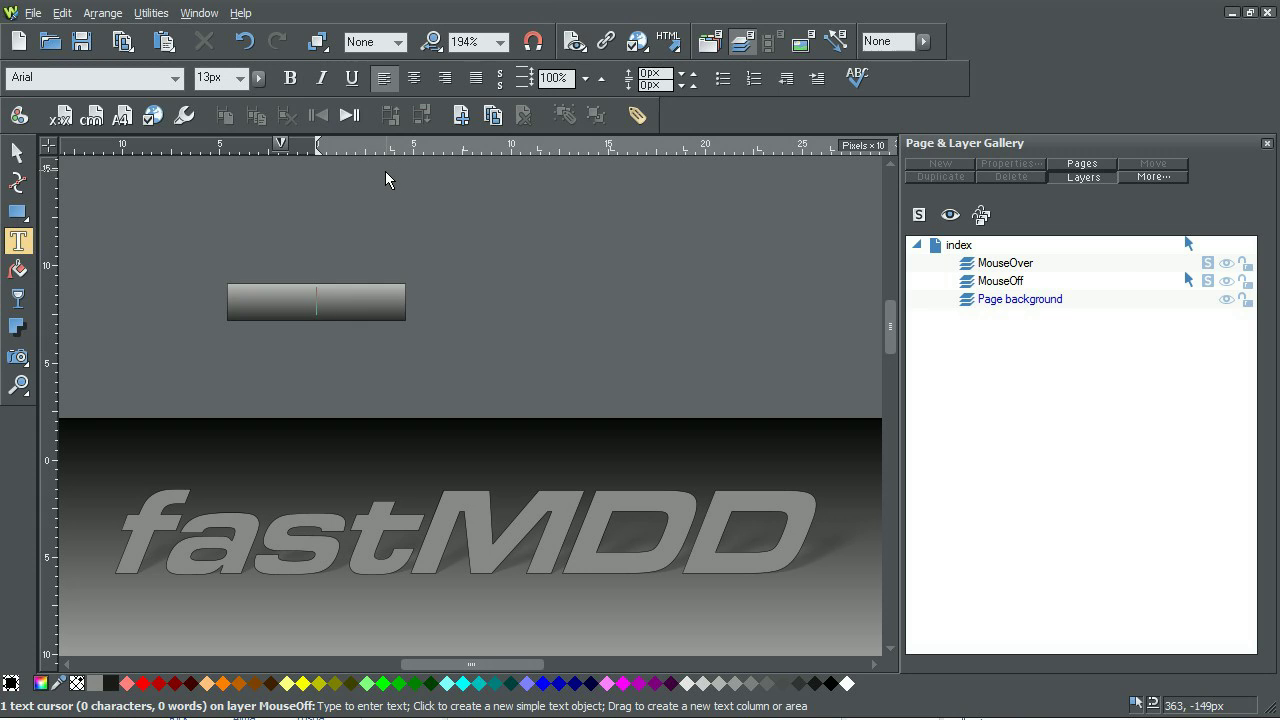
text(Button)
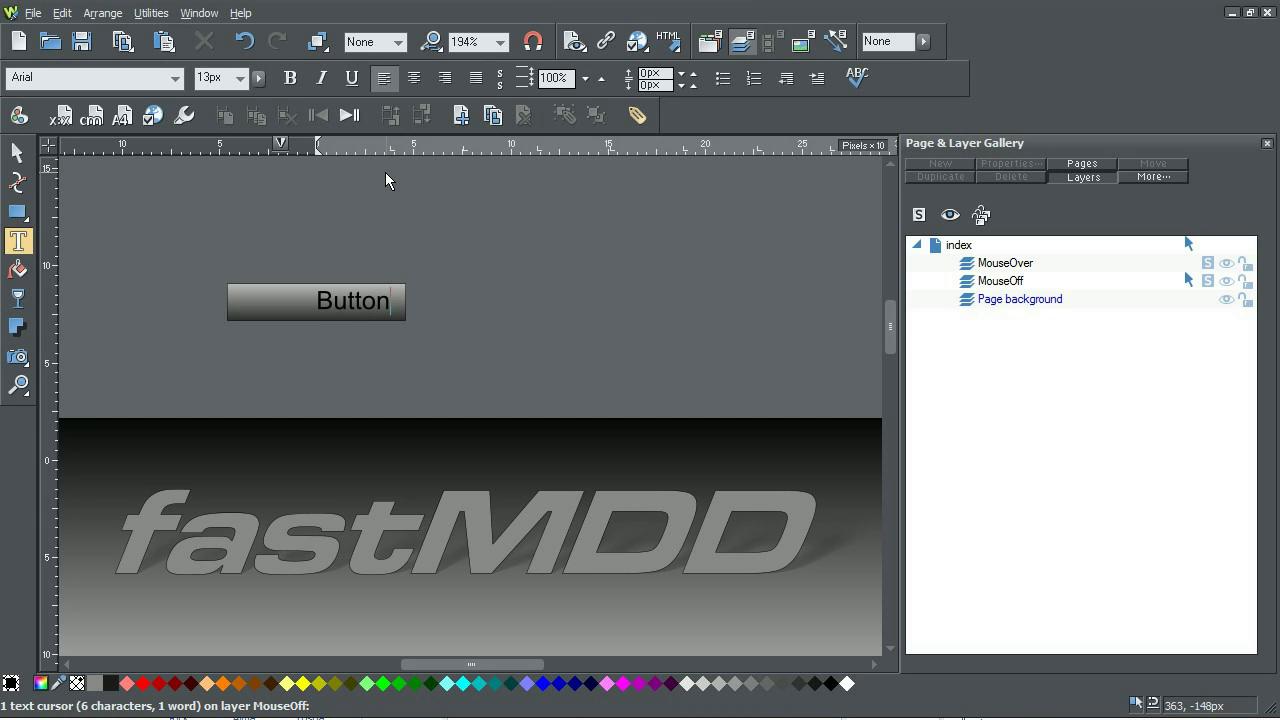
click(414, 77)
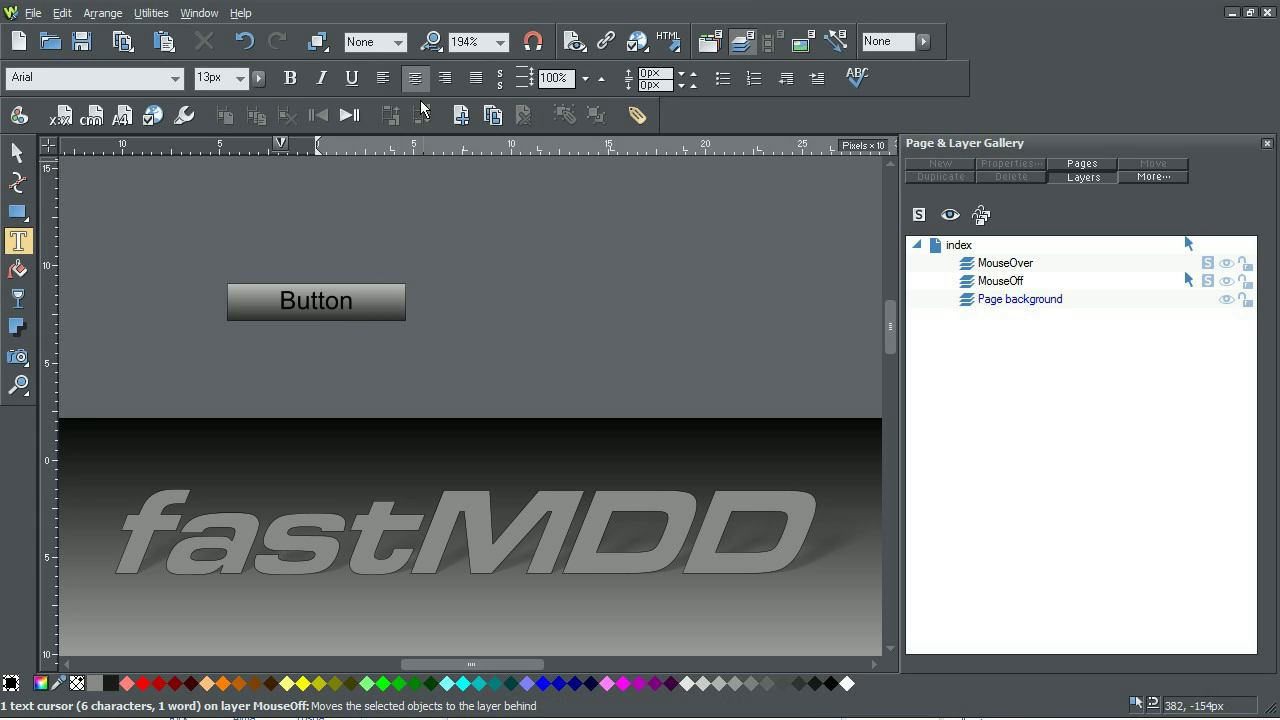
click(17, 152)
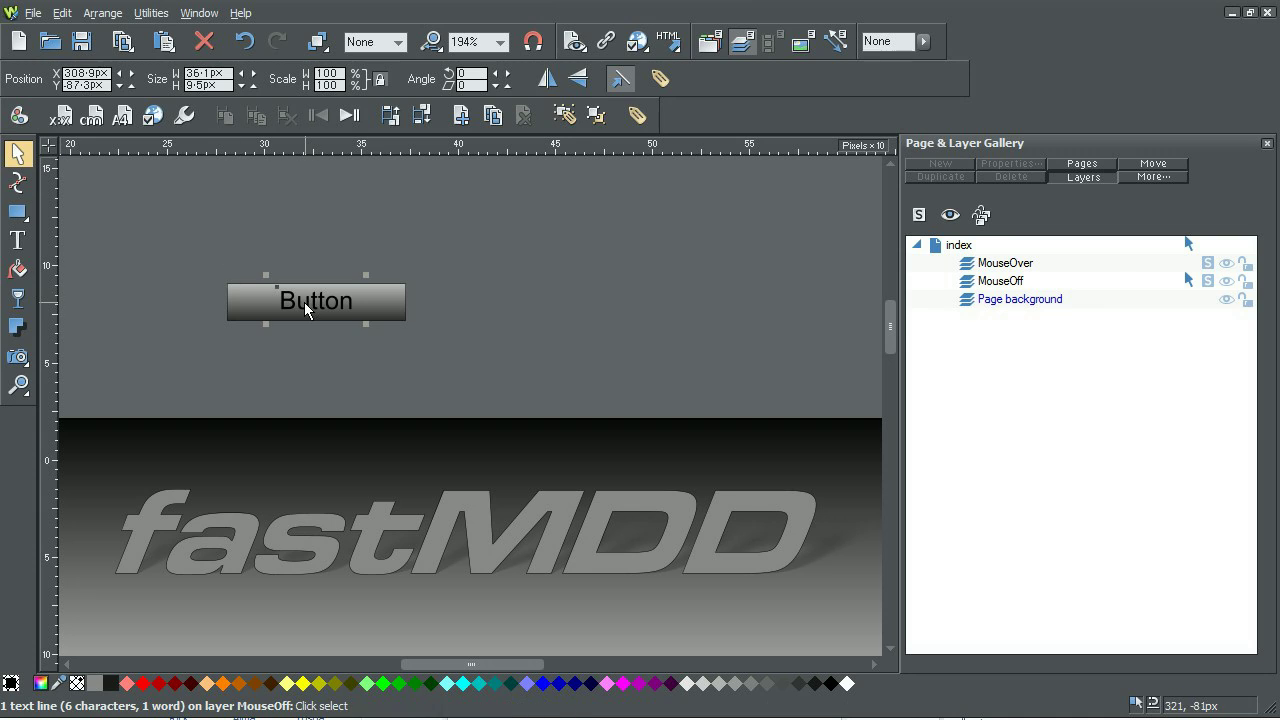
drag(304, 302, 304, 304)
Name the Button label text 'Button Text' in the Names dialog.
right_click(306, 302)
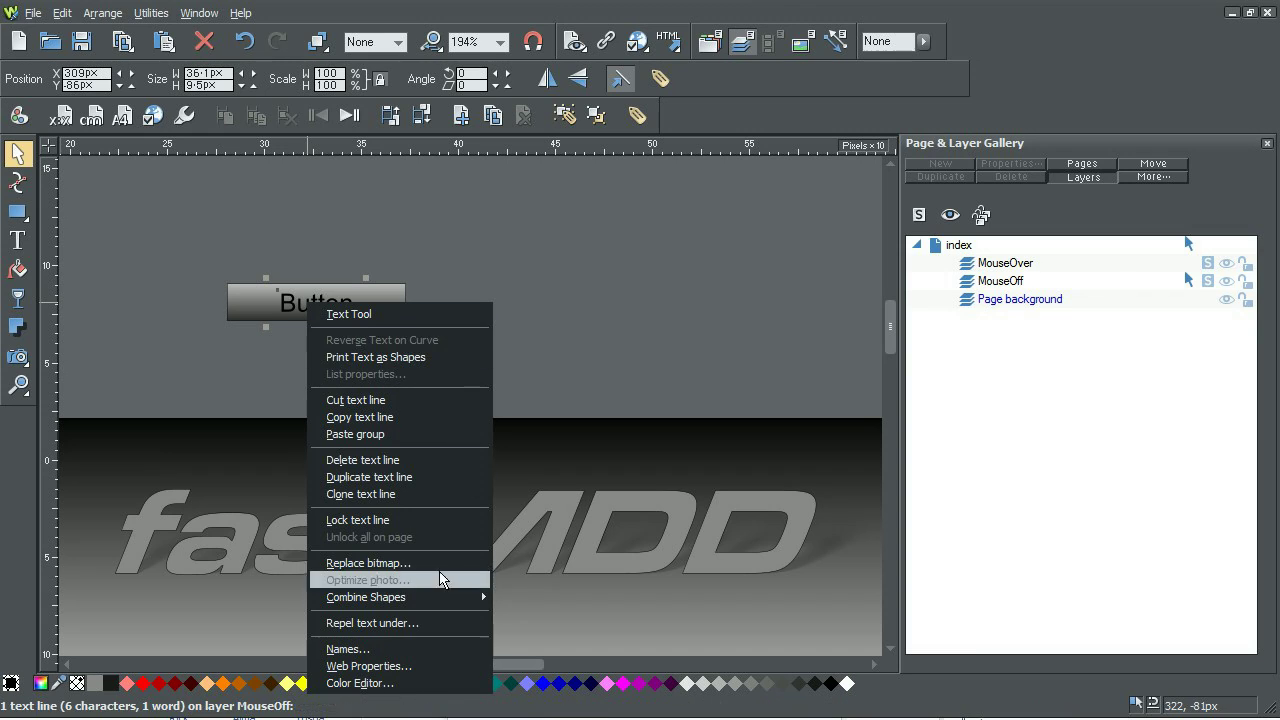
click(407, 648)
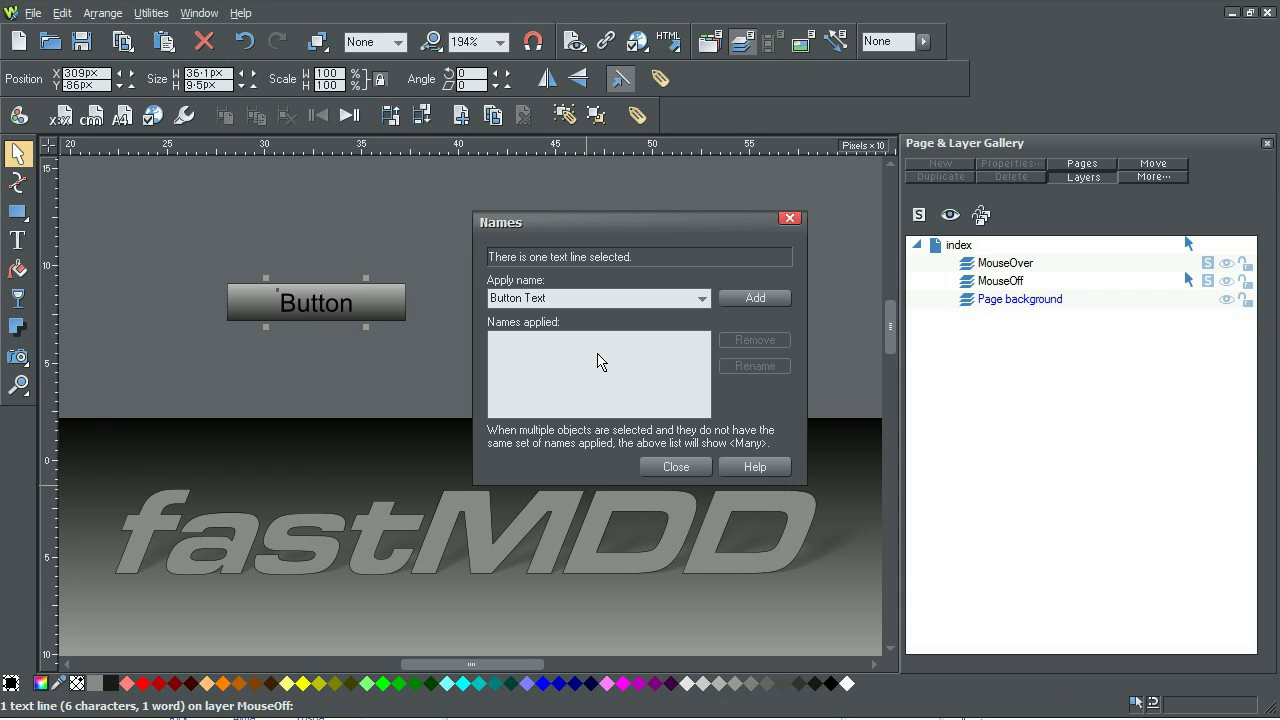
click(736, 305)
click(689, 468)
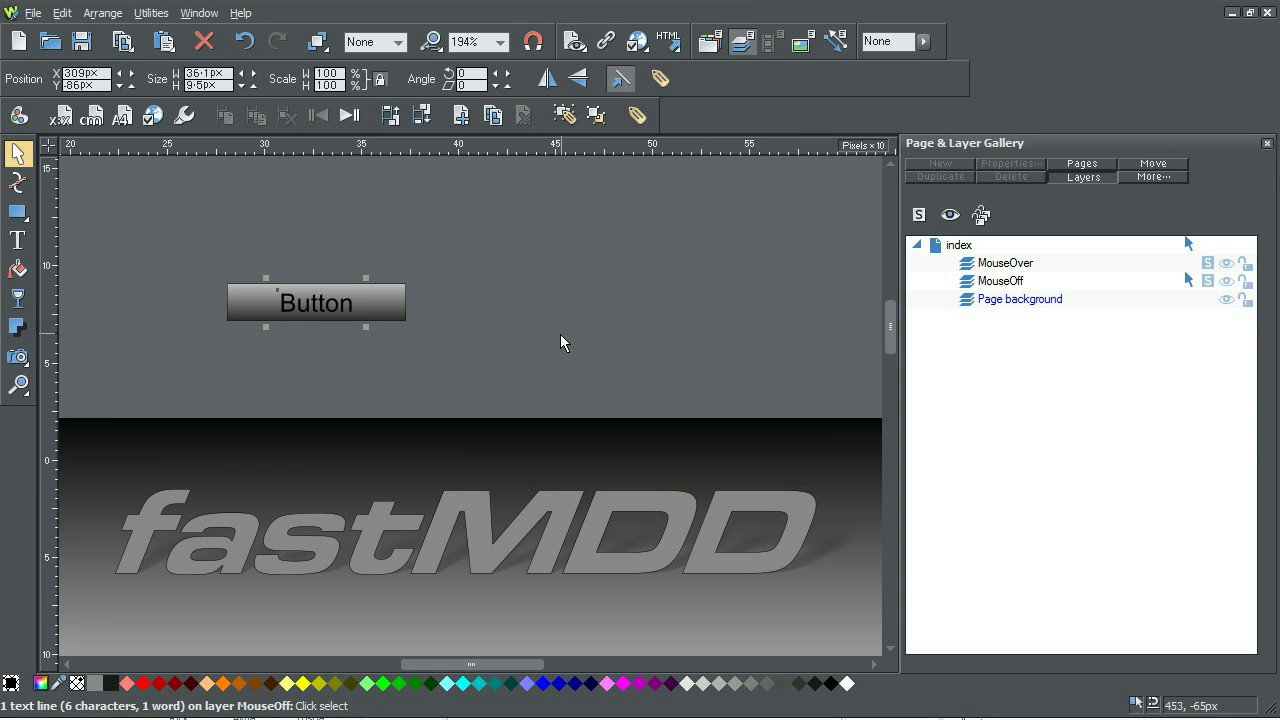
click(428, 320)
Select the rectangle and its Button label together and group them.
click(400, 296)
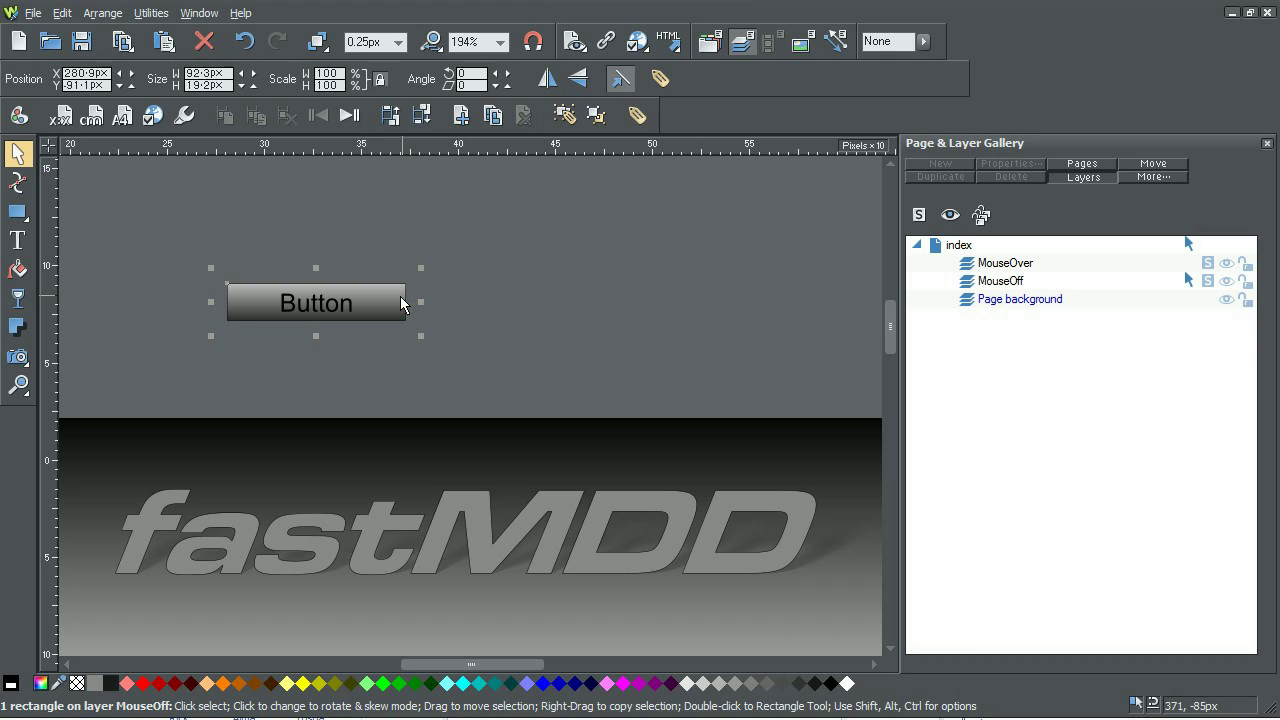
shift+click(343, 312)
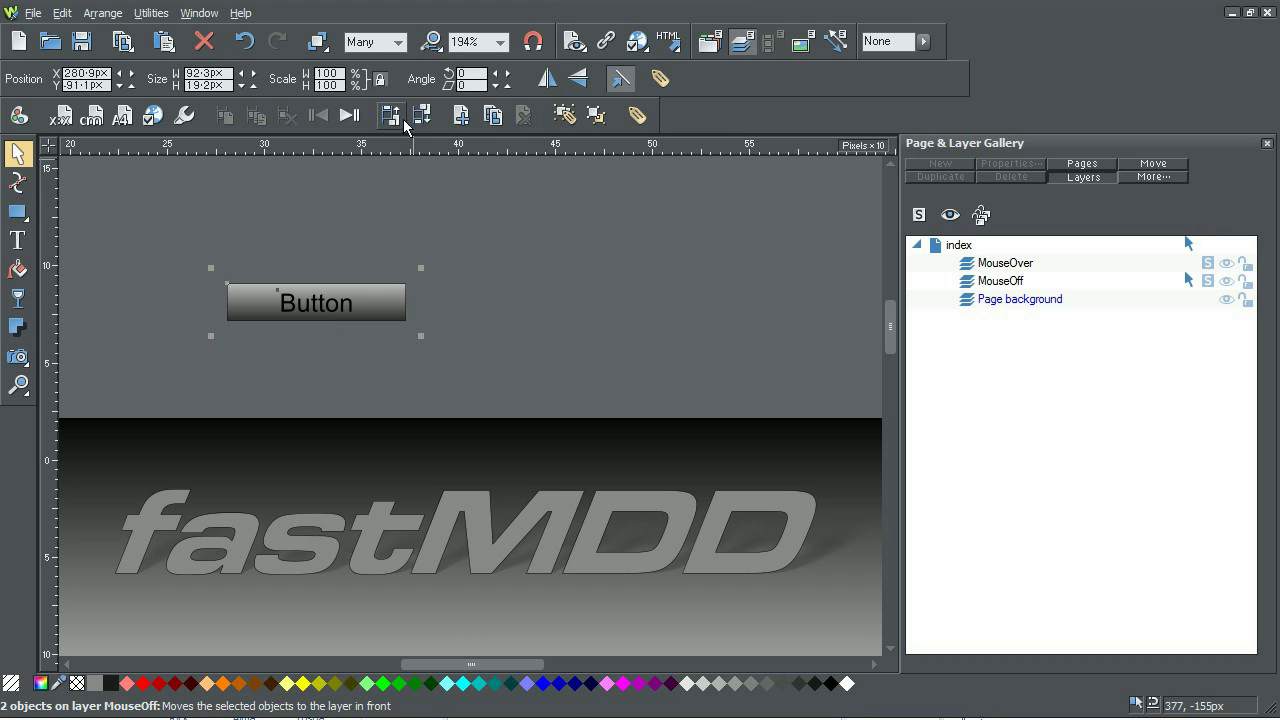
mouse_move(325, 50)
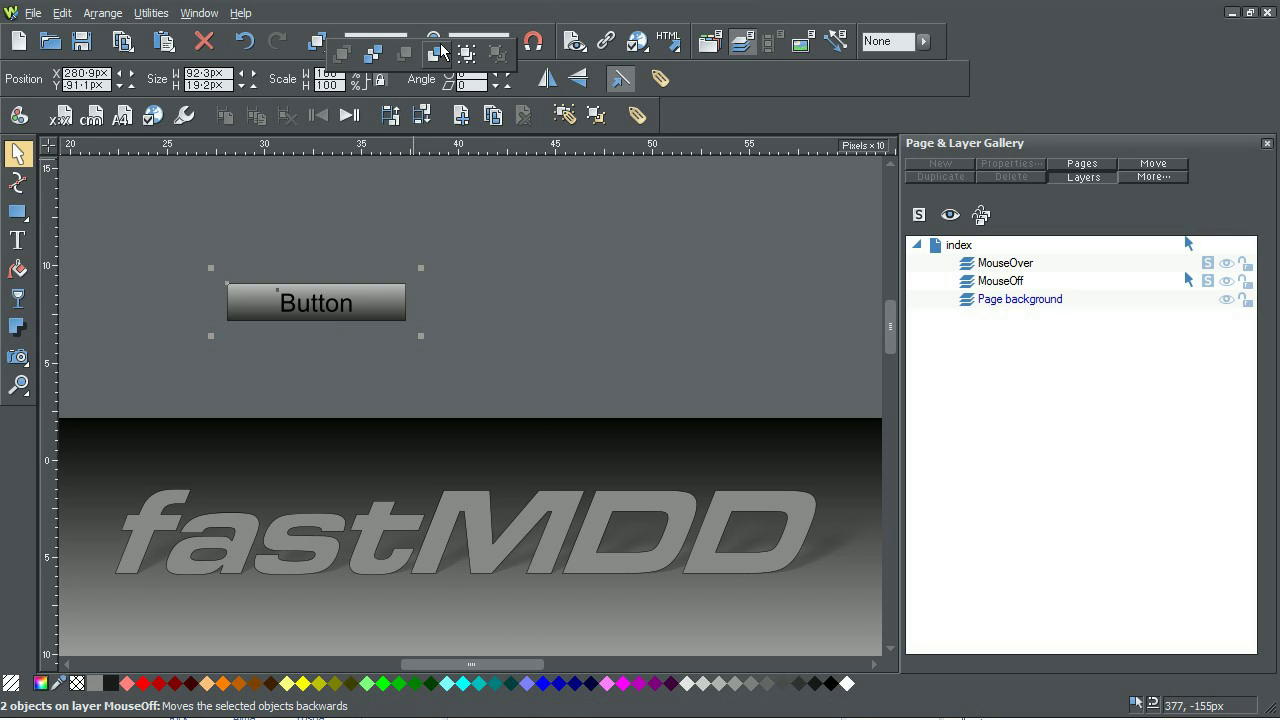
click(464, 54)
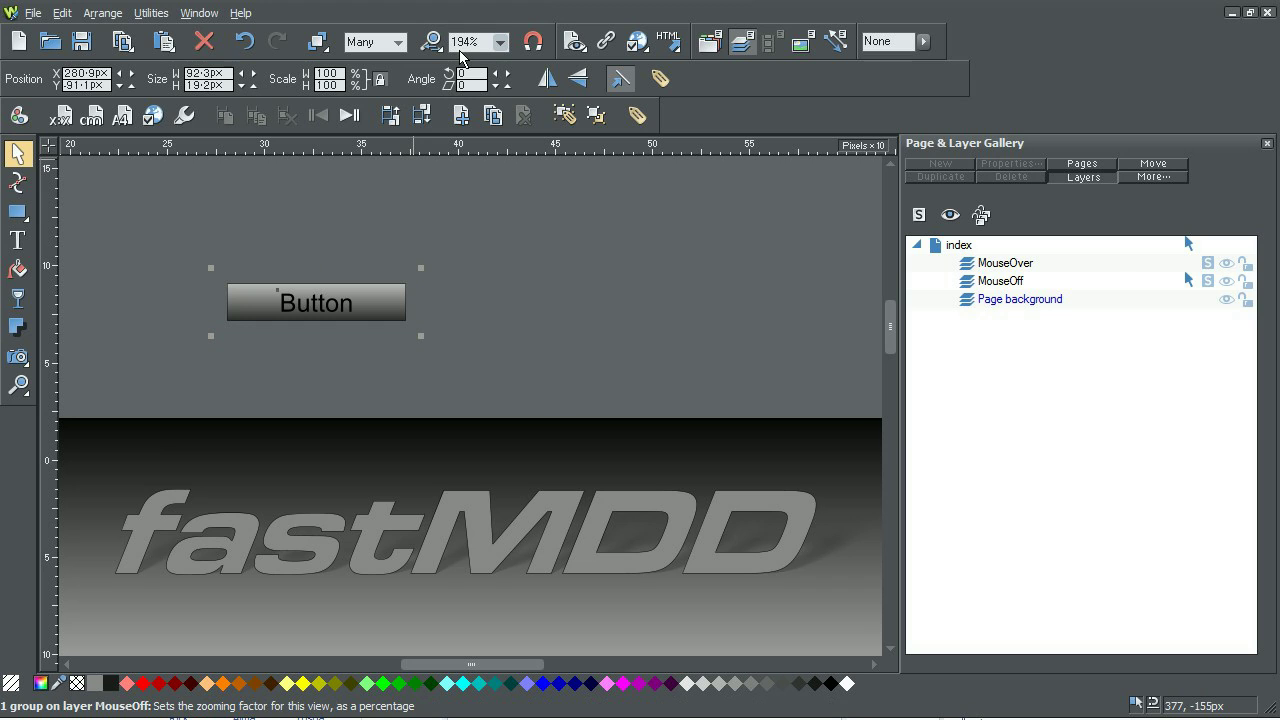
Move the Button group up and to the right.
click(611, 258)
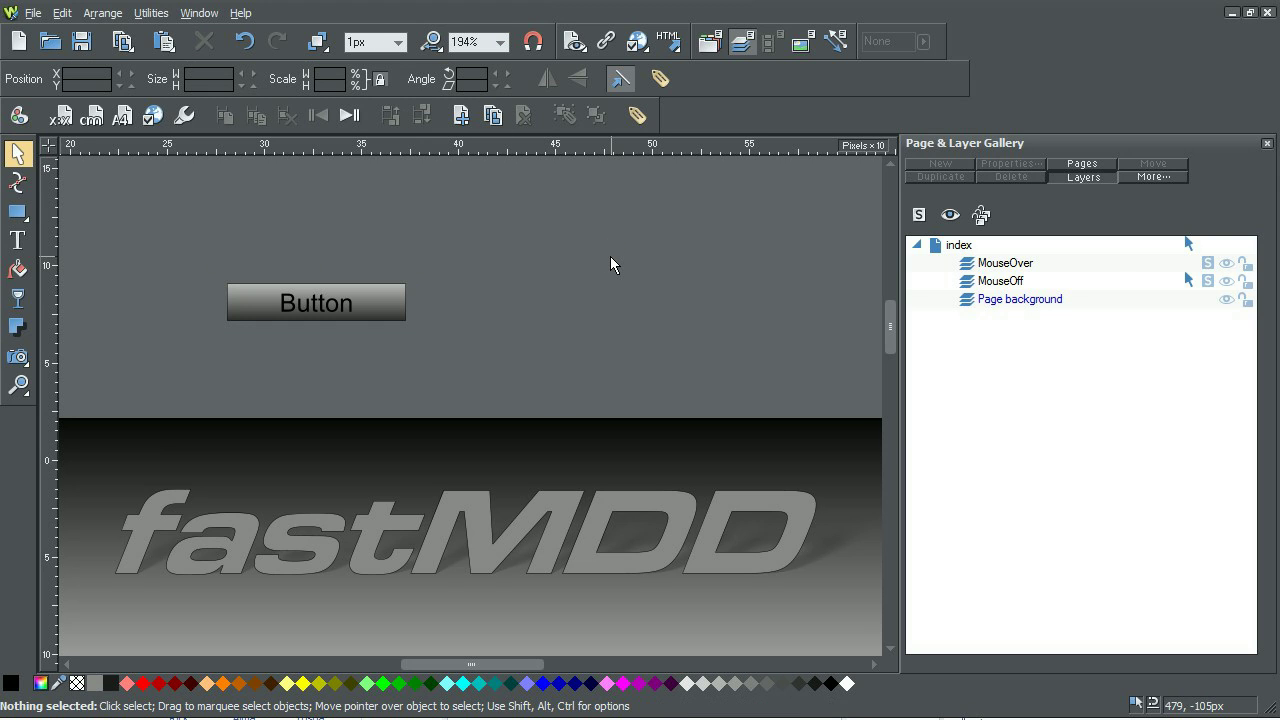
drag(397, 300, 493, 316)
click(624, 357)
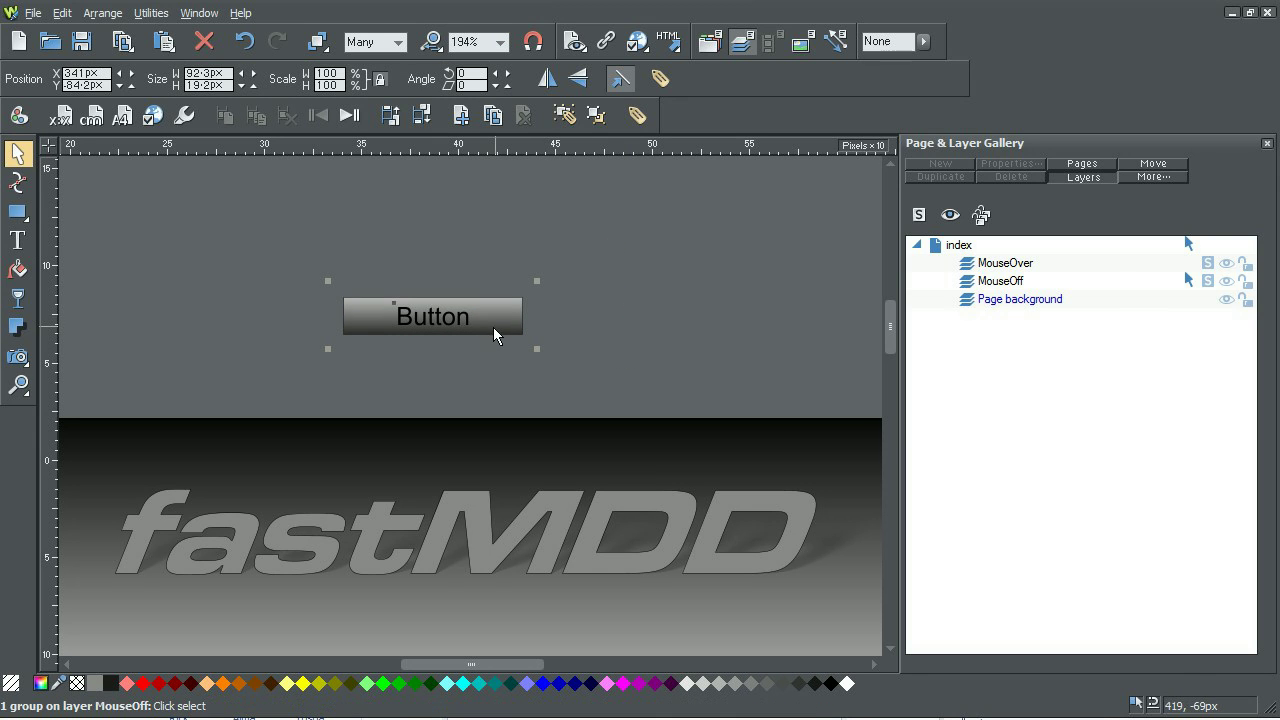
Paste a copy of the Button group in place on the MouseOver layer and solo that layer.
right_click(494, 334)
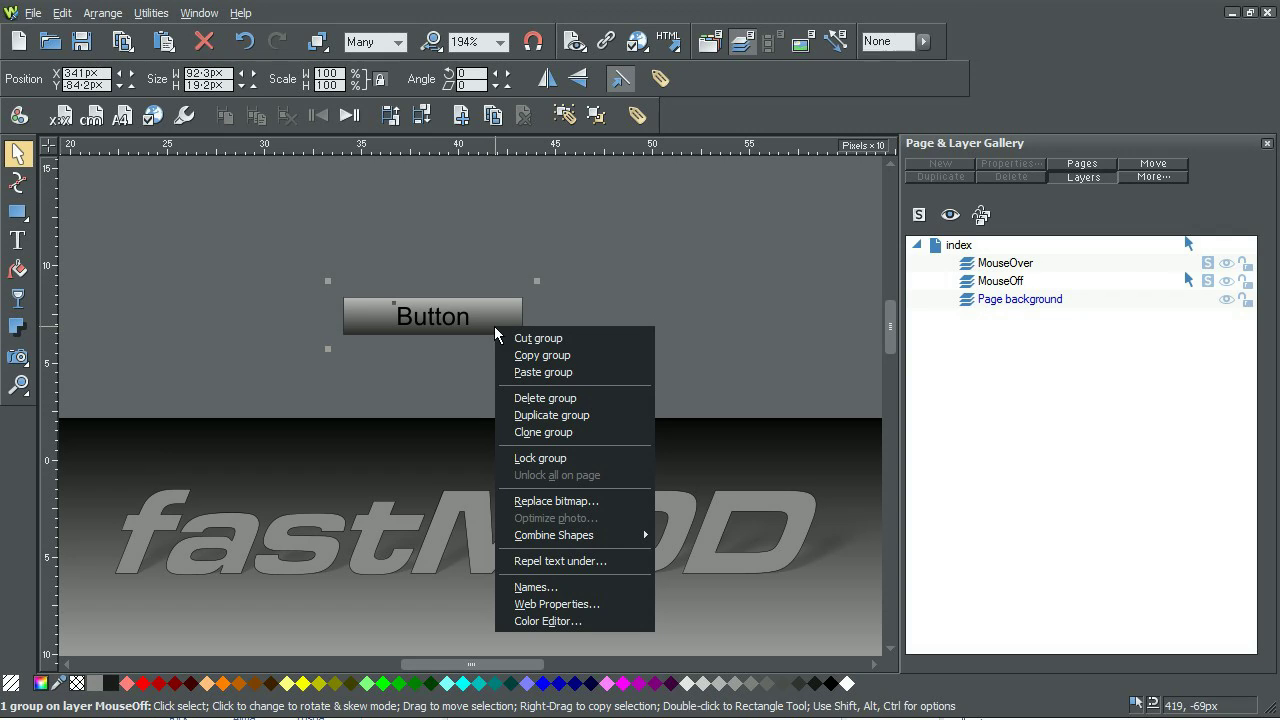
click(561, 356)
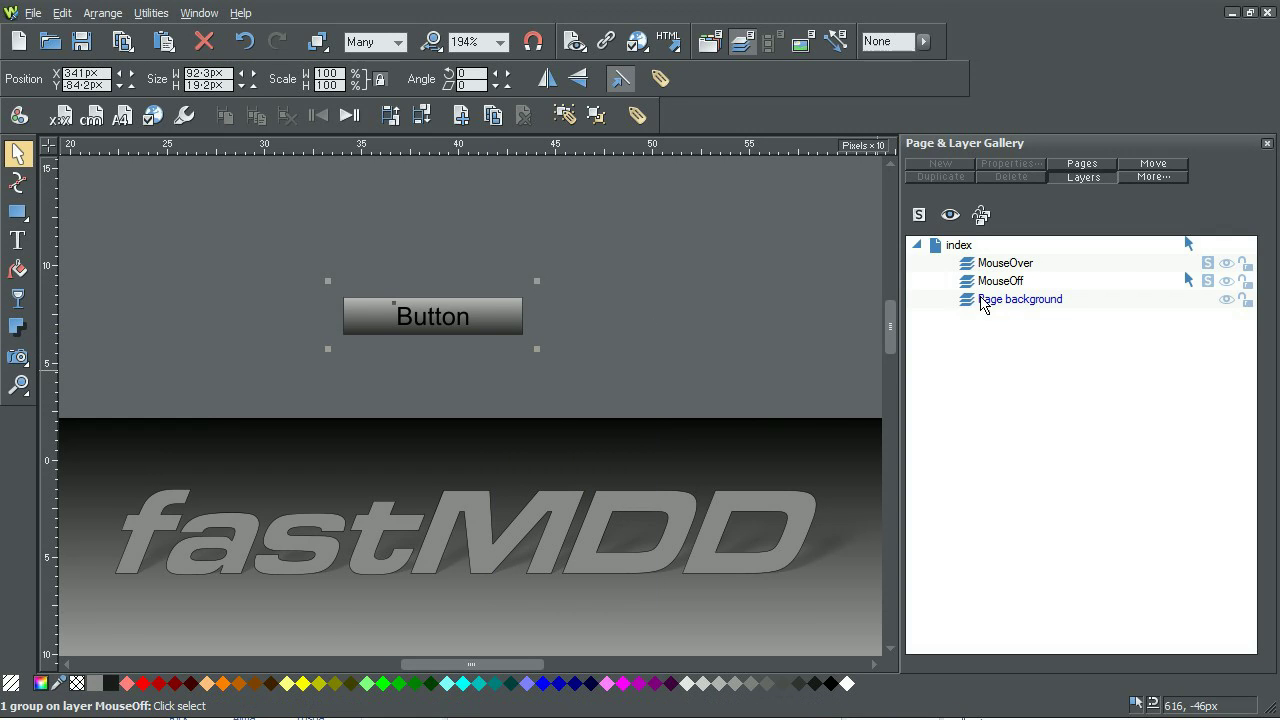
click(997, 263)
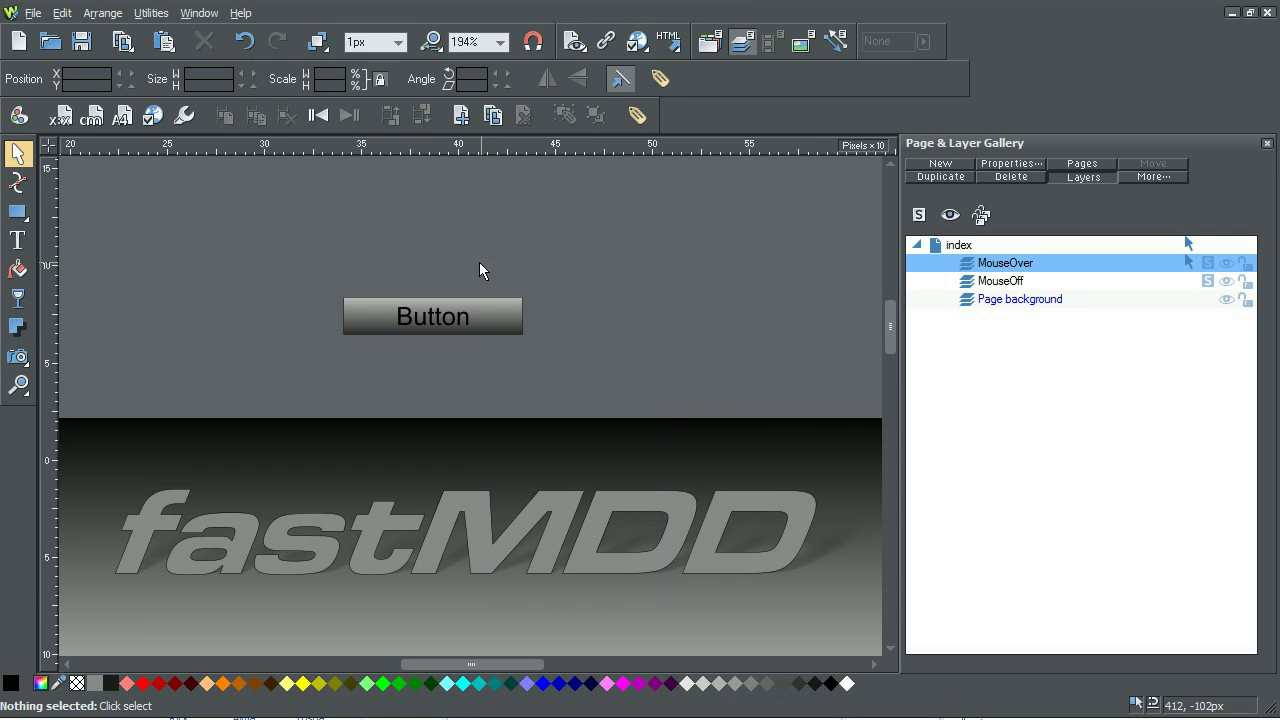
click(62, 13)
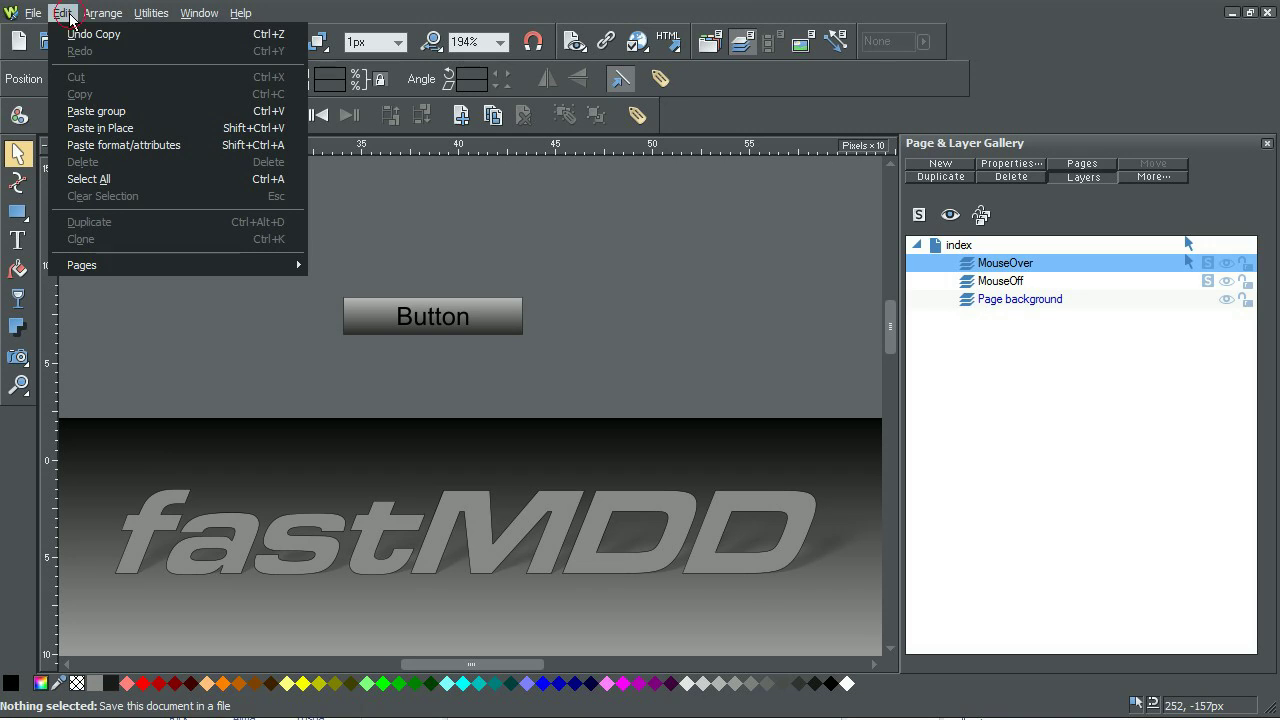
click(100, 128)
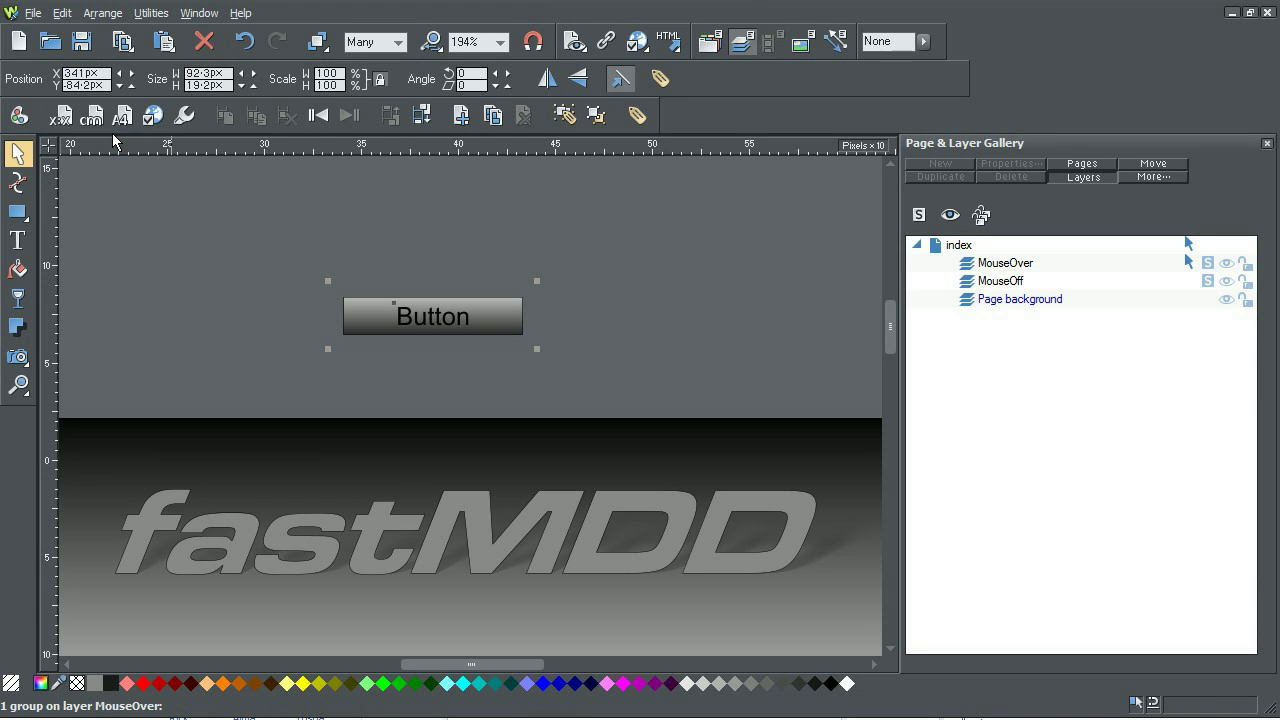
click(1000, 264)
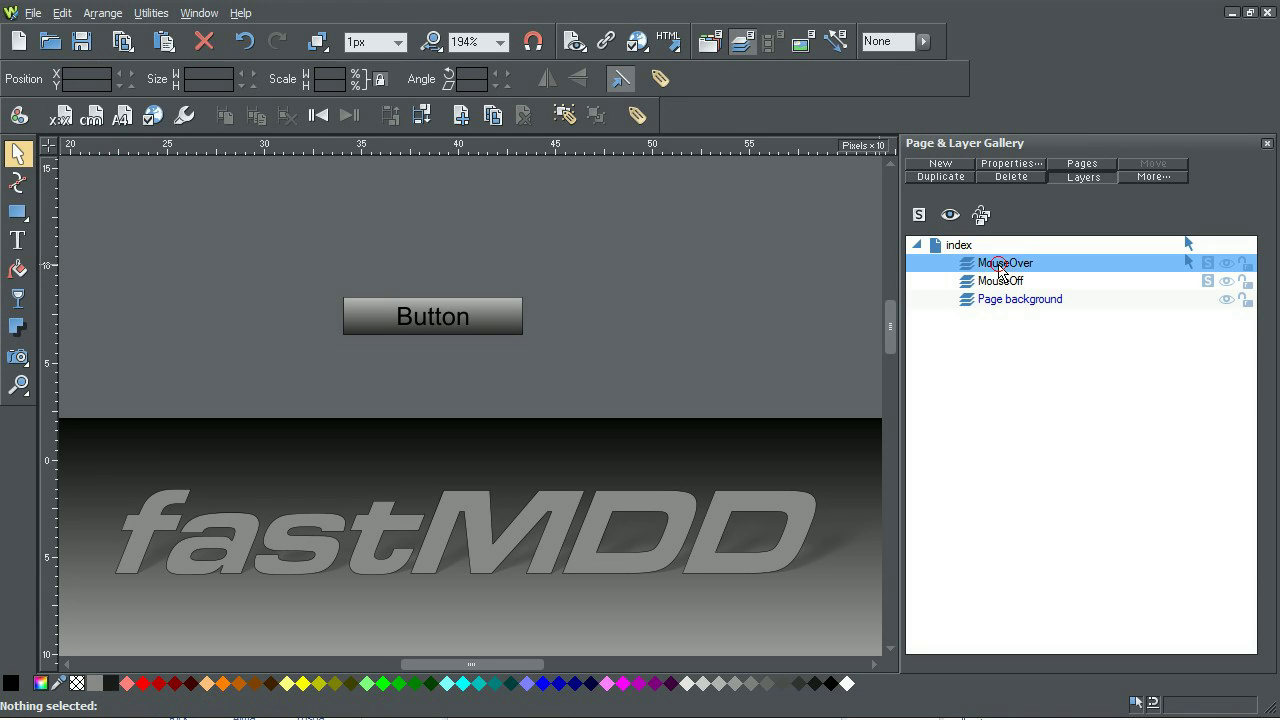
click(919, 215)
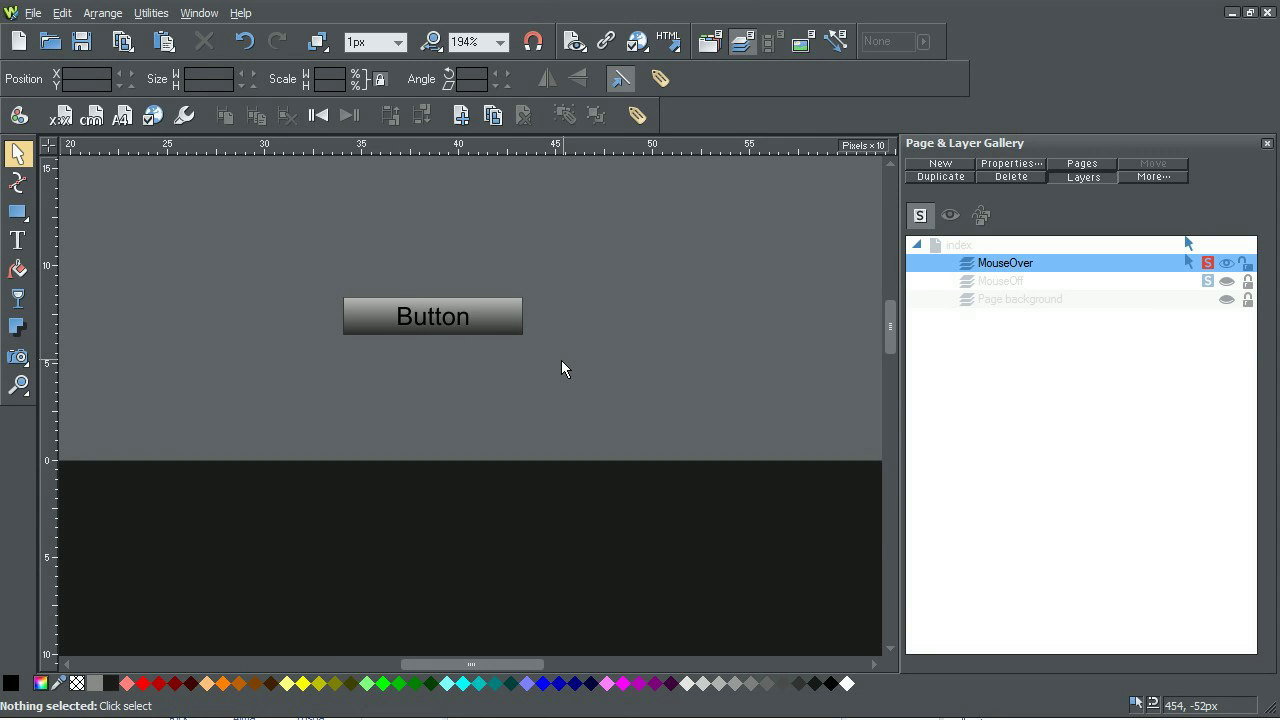
Ungroup the pasted Button copy and select its rectangle on its own.
click(516, 319)
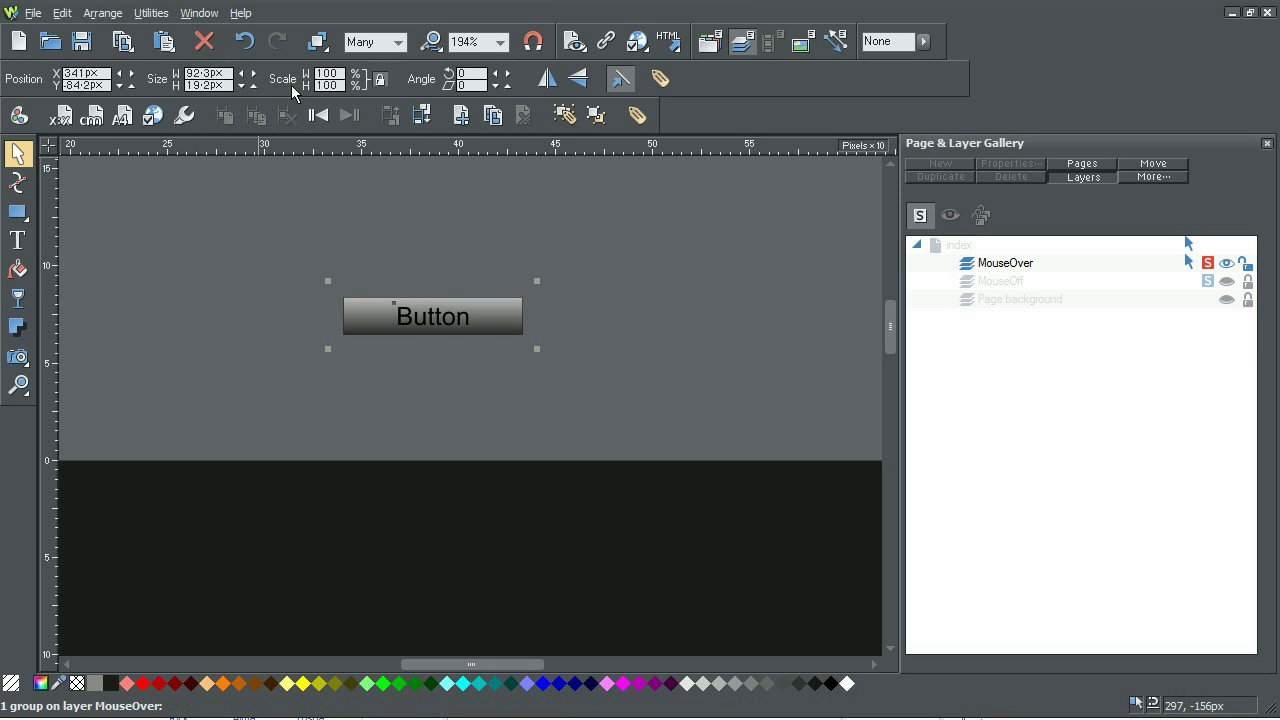
mouse_move(313, 53)
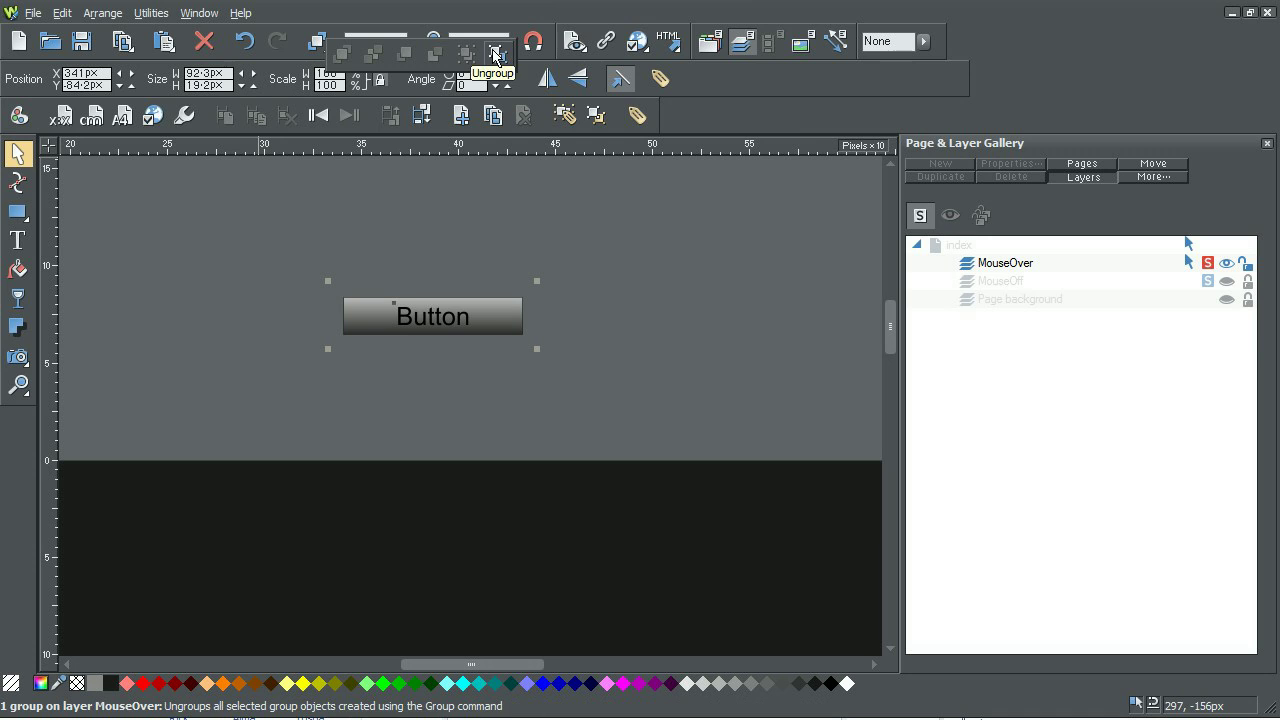
click(497, 53)
click(692, 252)
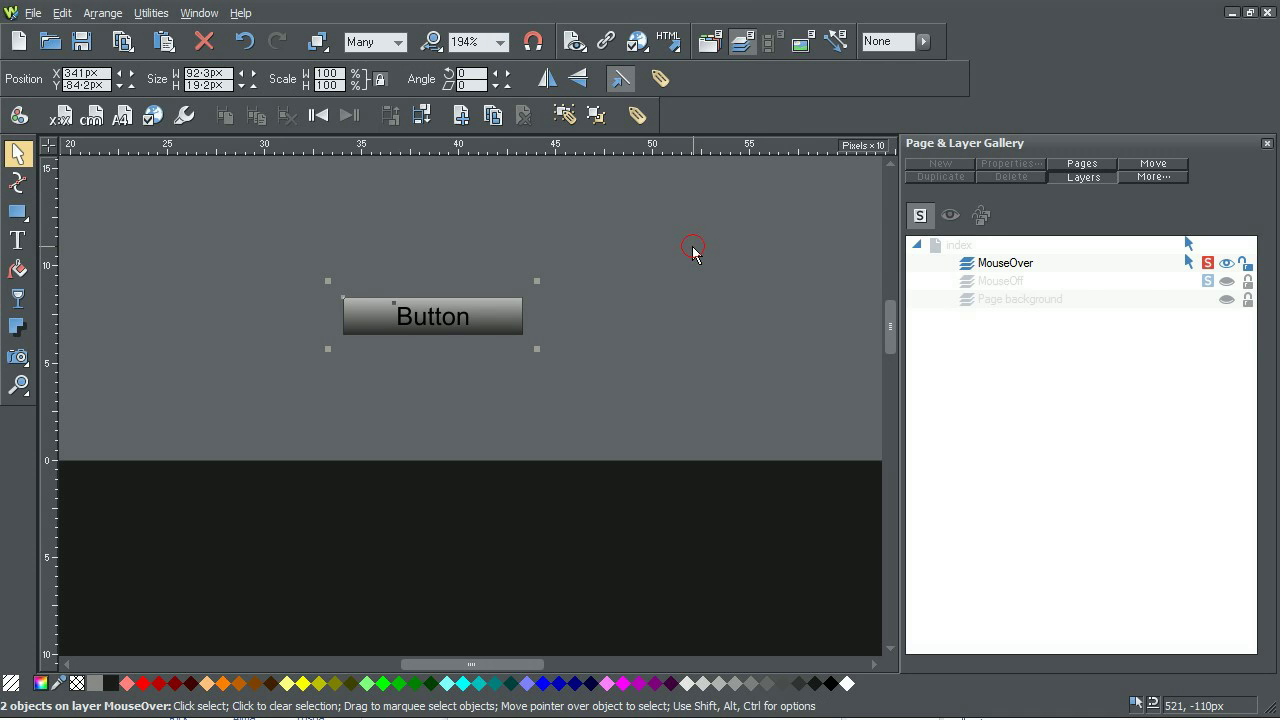
click(514, 324)
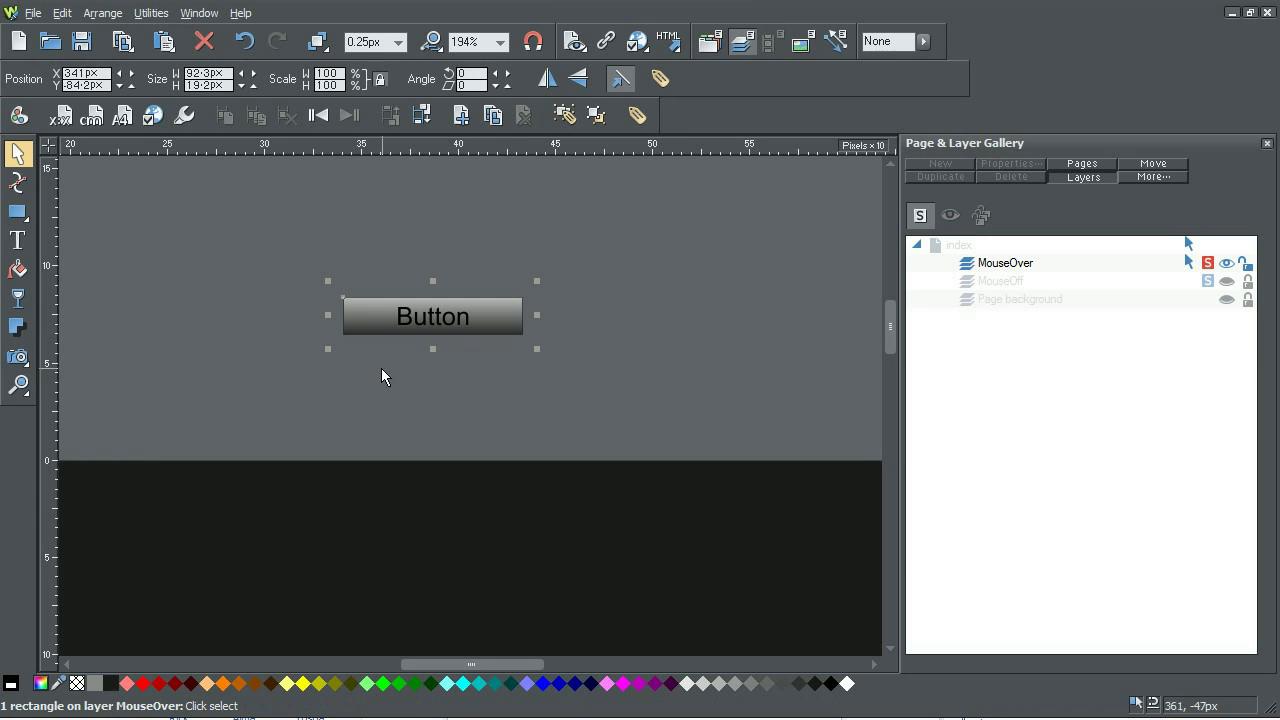
Change the MouseOver rectangle's gradient start colour from white to grey a7a7a7.
double_click(10, 688)
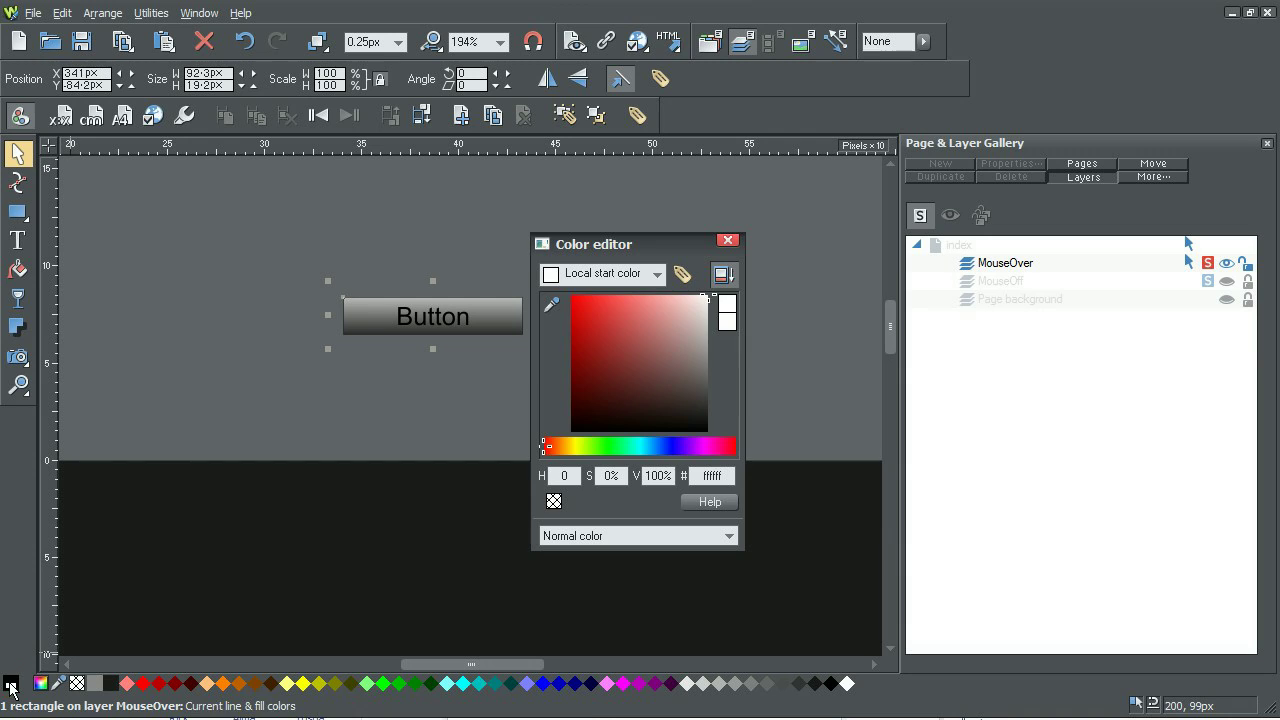
click(641, 277)
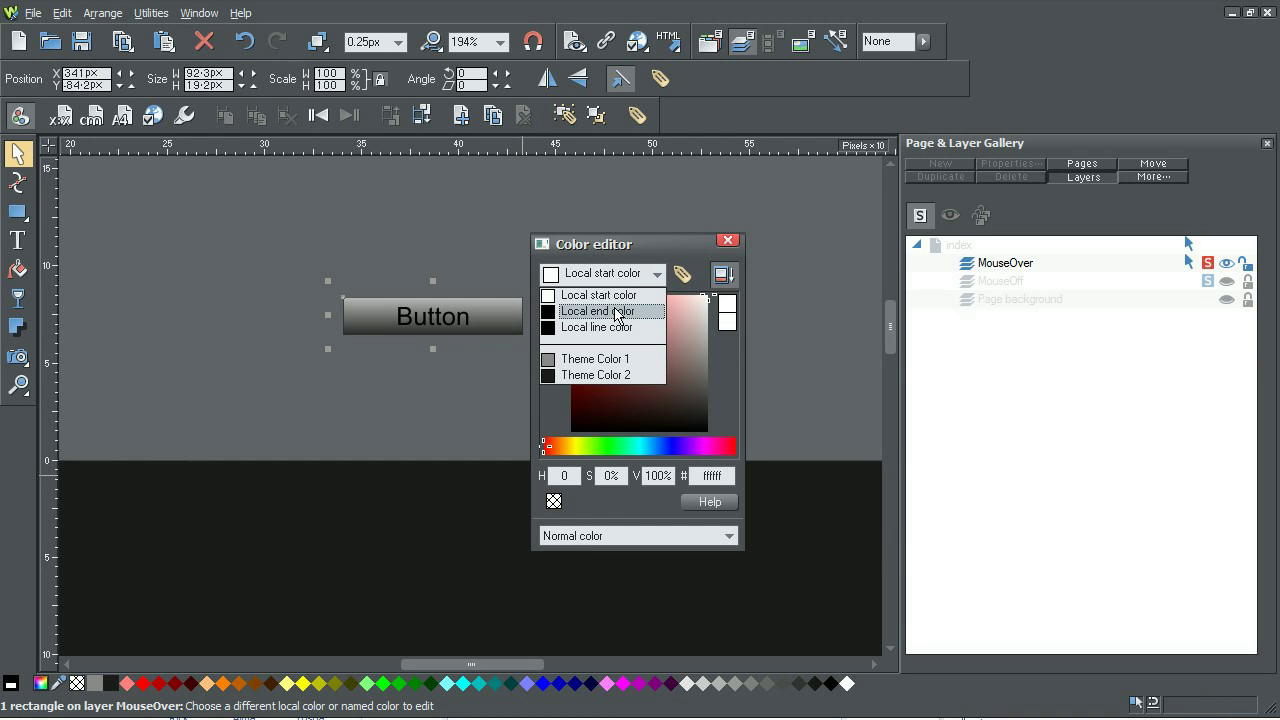
click(616, 313)
click(638, 282)
click(614, 289)
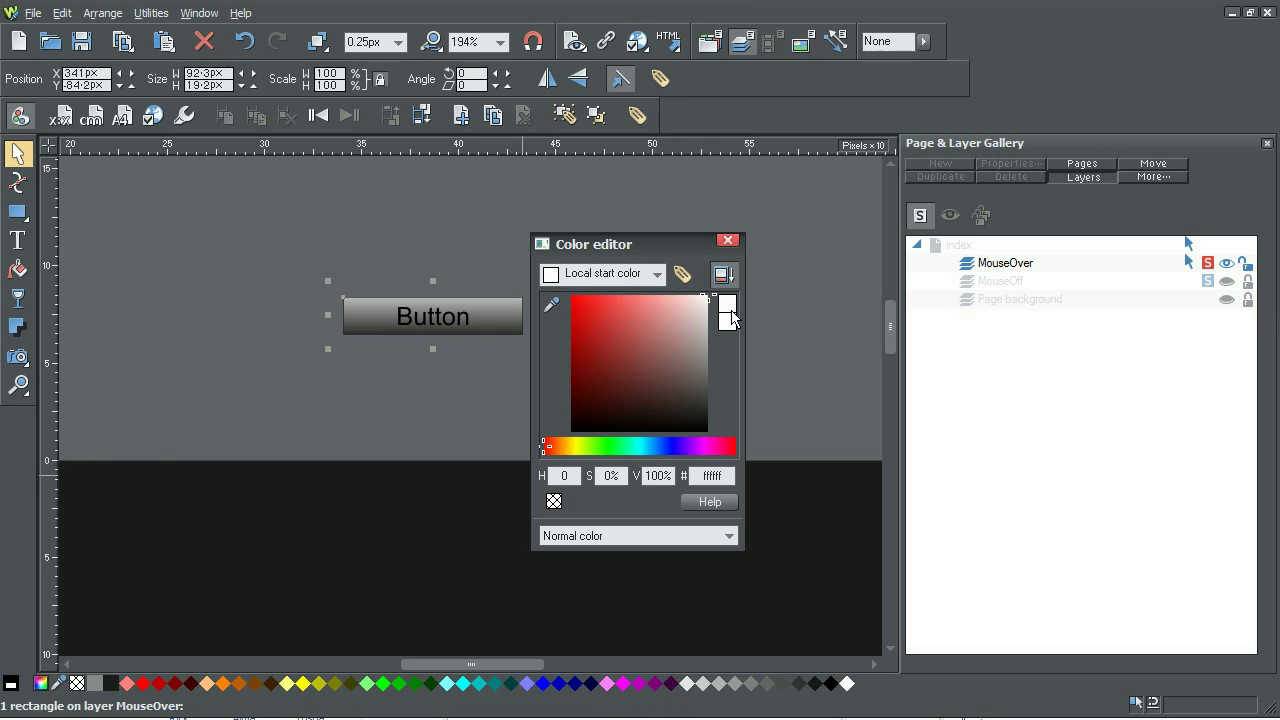
drag(690, 336, 718, 348)
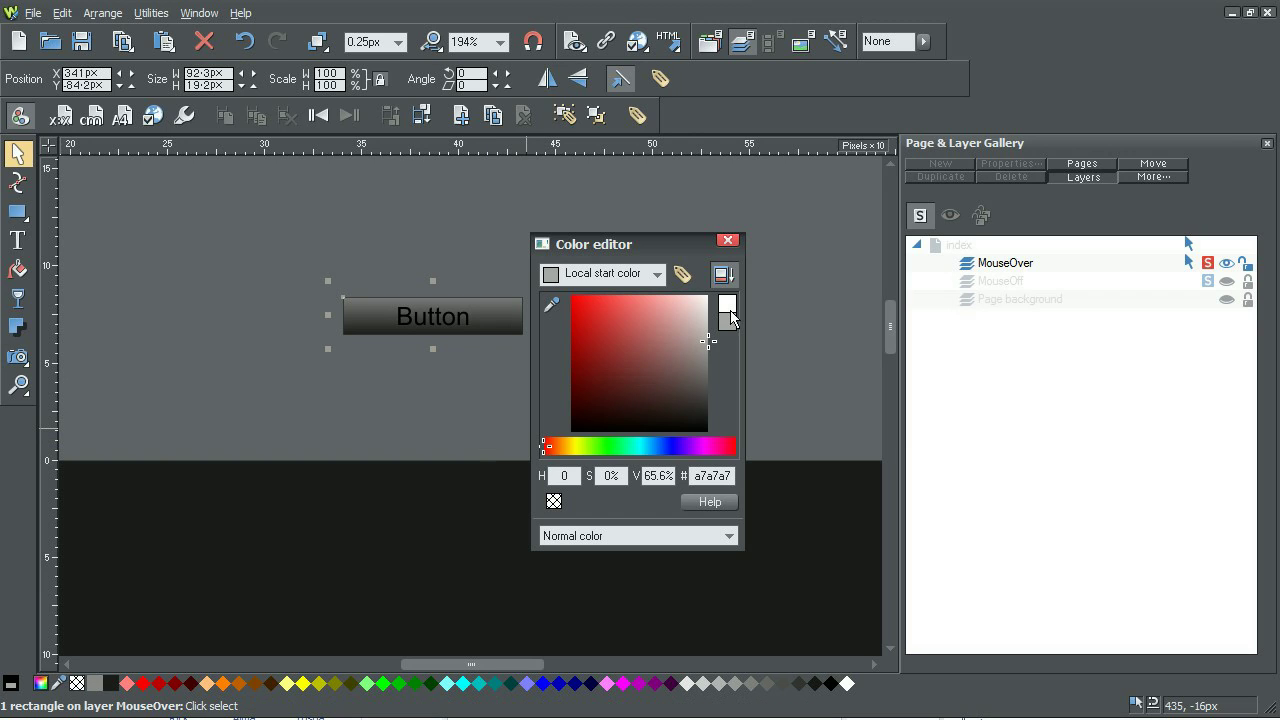
click(731, 242)
click(730, 241)
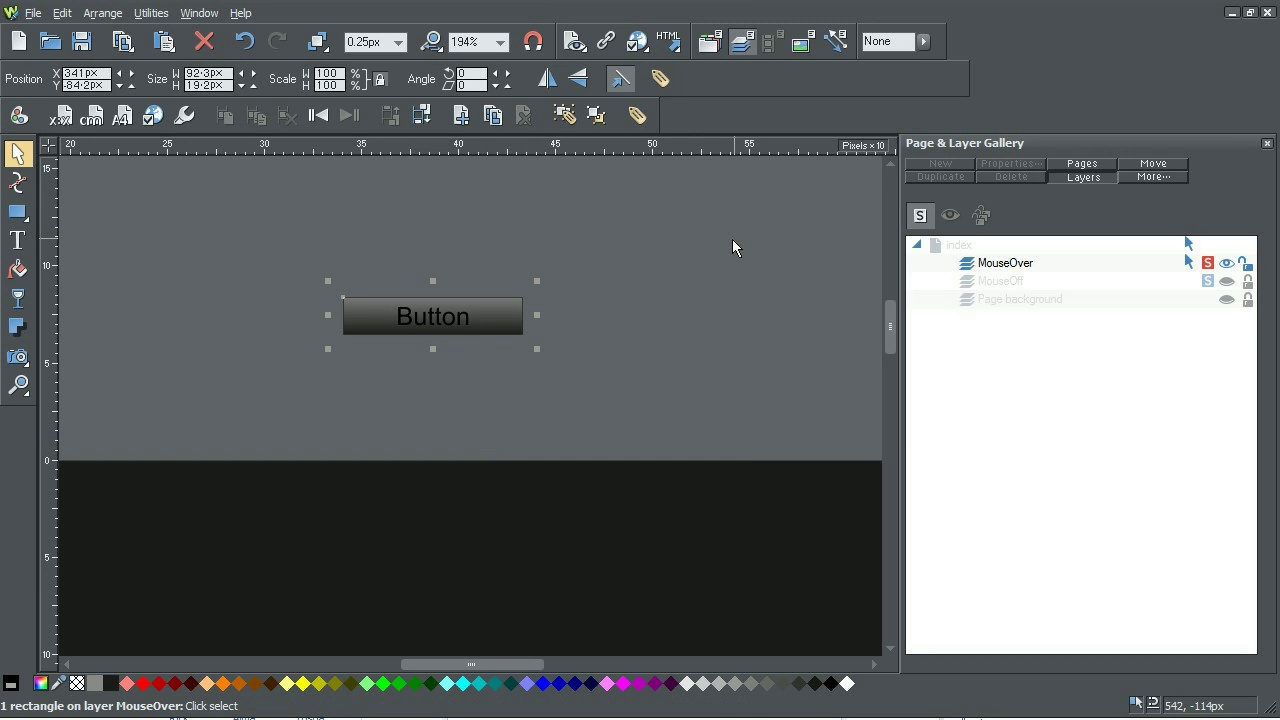
Group the darkened mouse-over rectangle and its Button label into a single object.
click(722, 261)
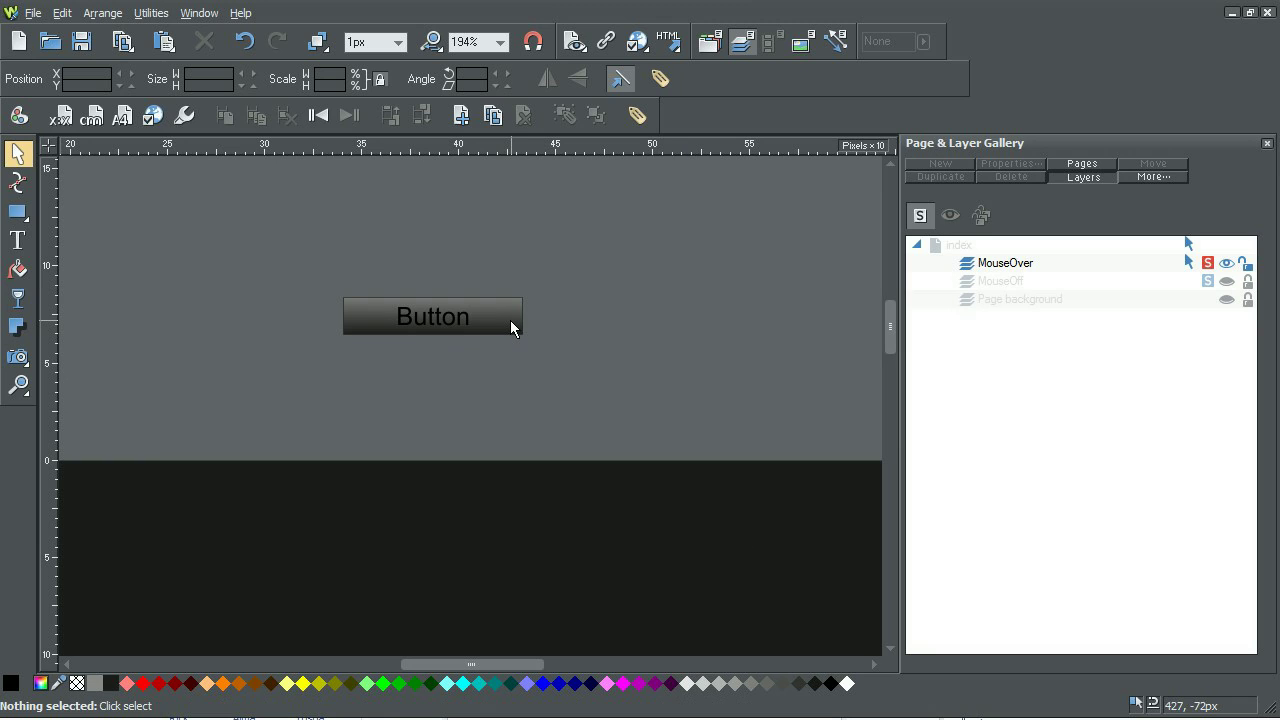
click(510, 320)
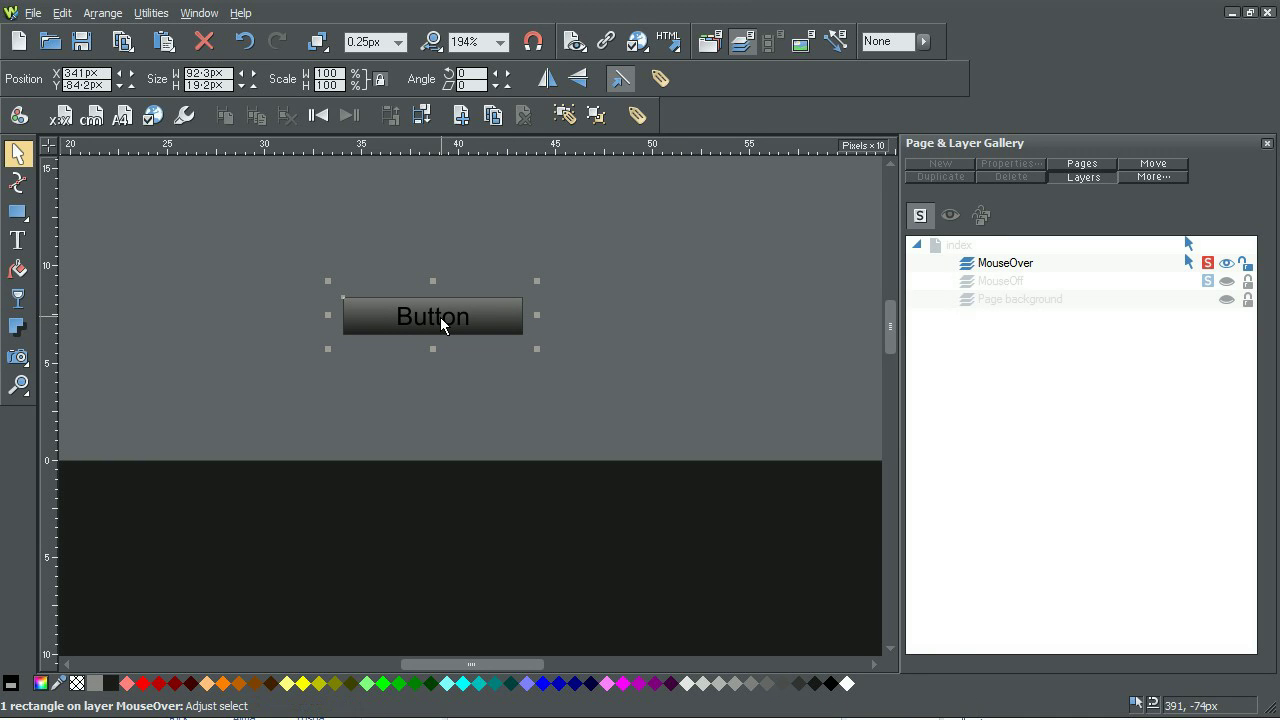
shift+click(441, 322)
click(318, 42)
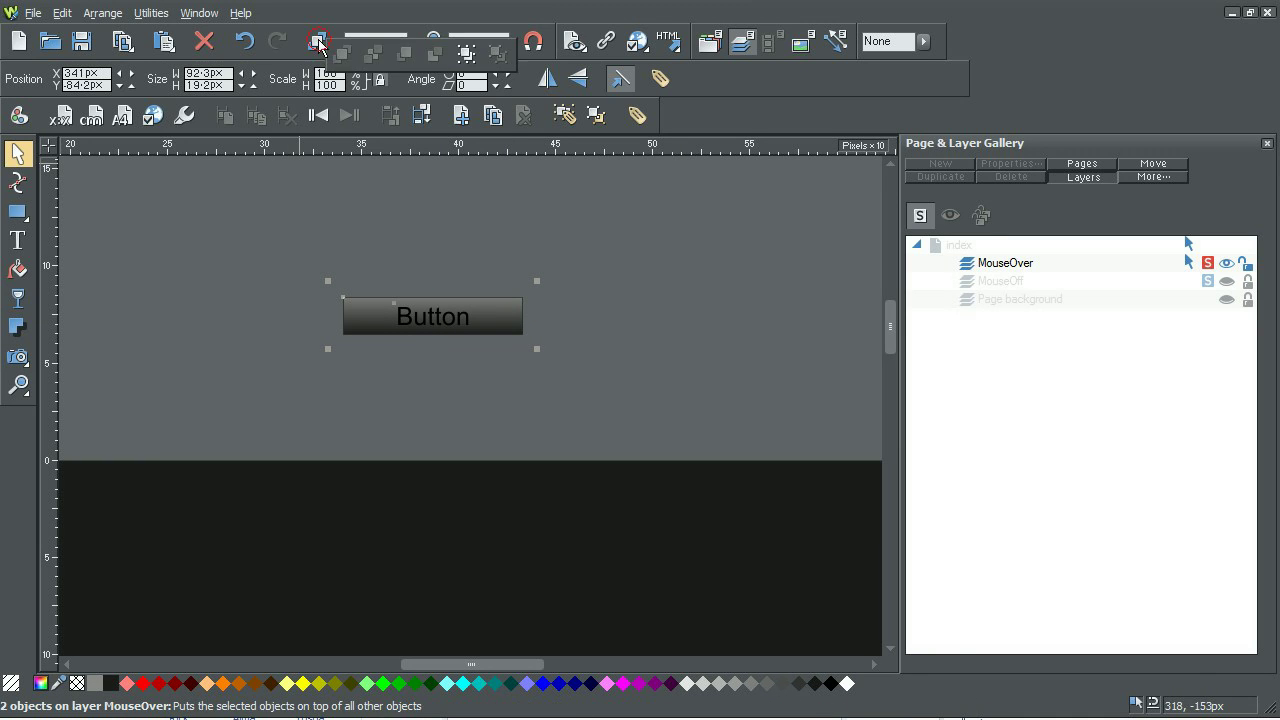
click(466, 52)
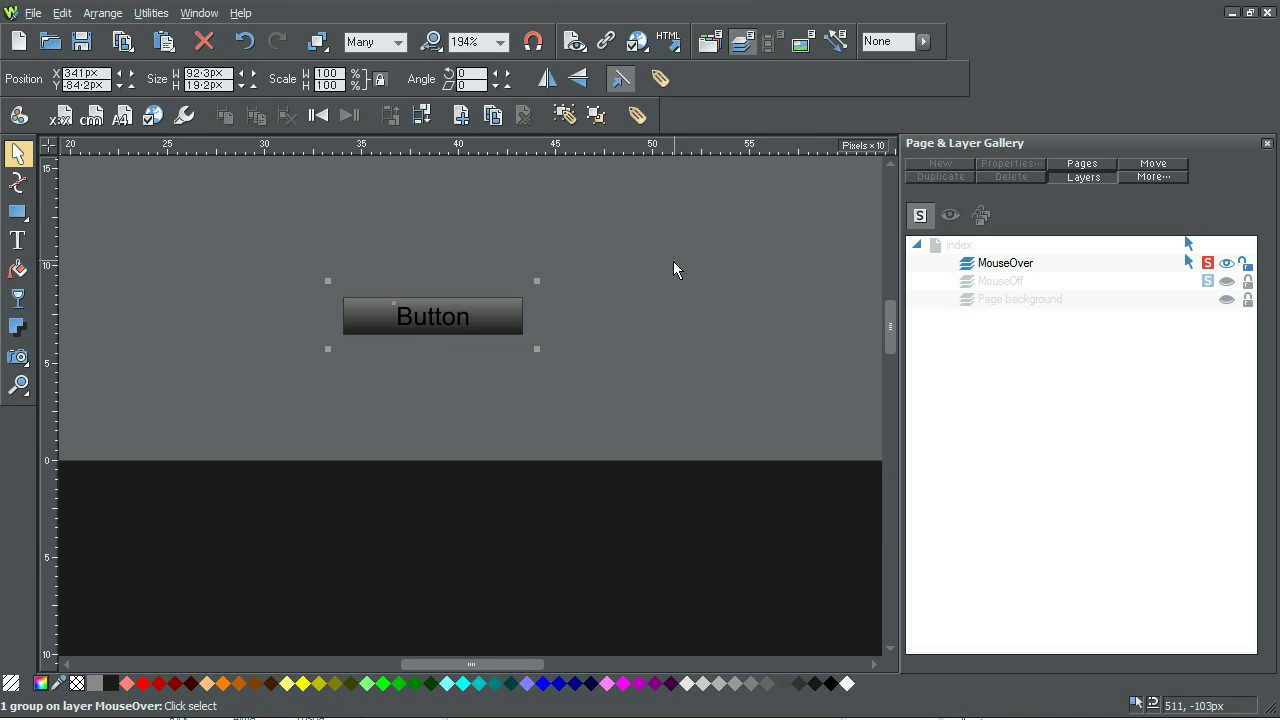
click(673, 268)
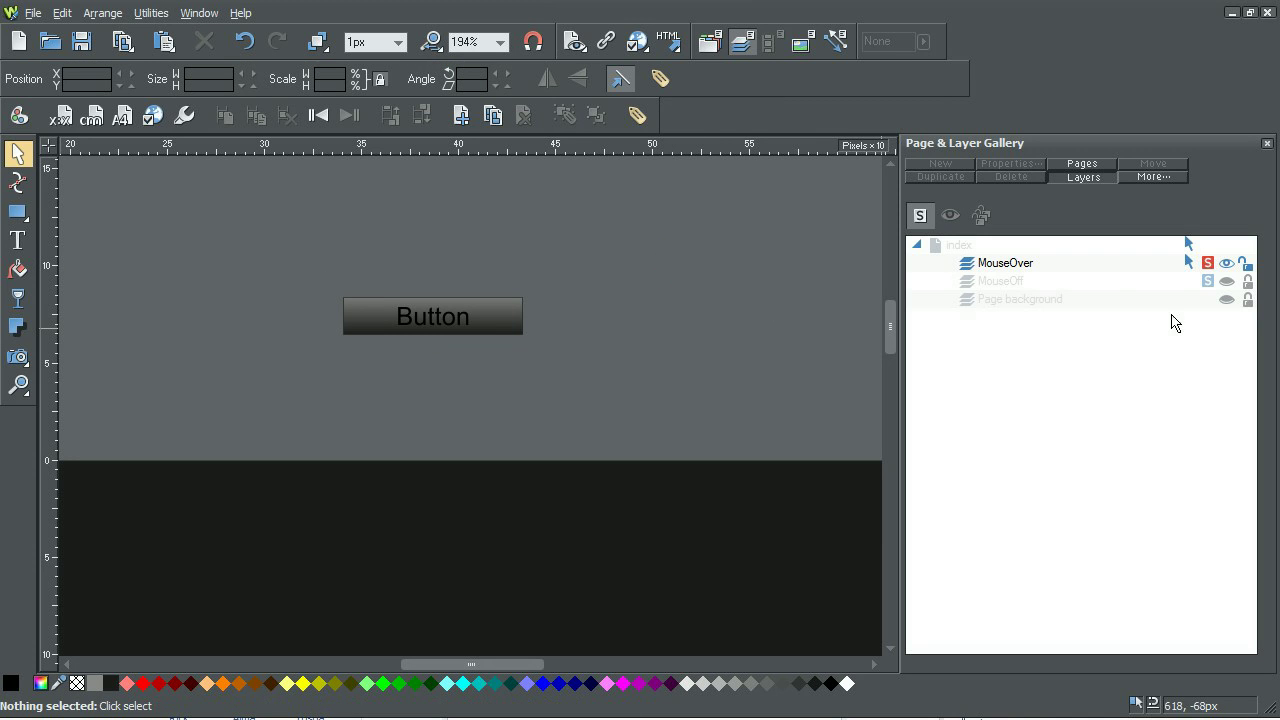
Show all layers and mark the MouseOff and MouseOver button groups as one Soft Group.
click(920, 216)
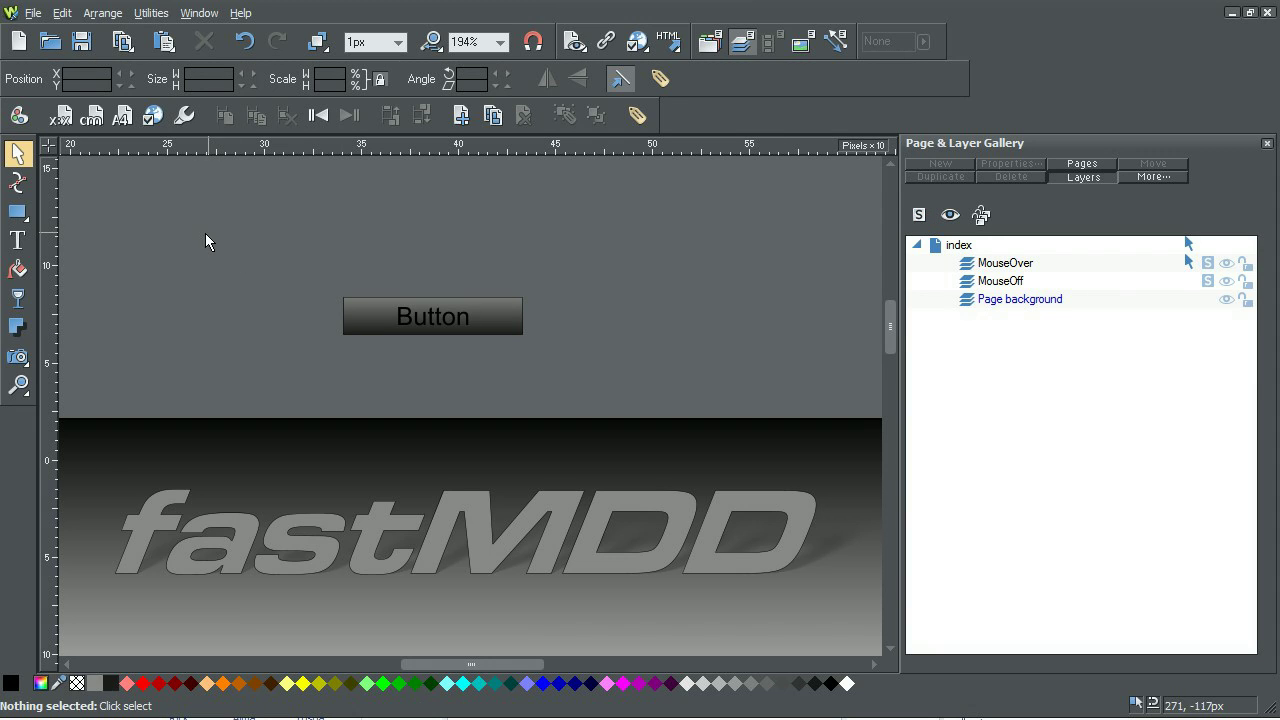
drag(200, 227, 637, 367)
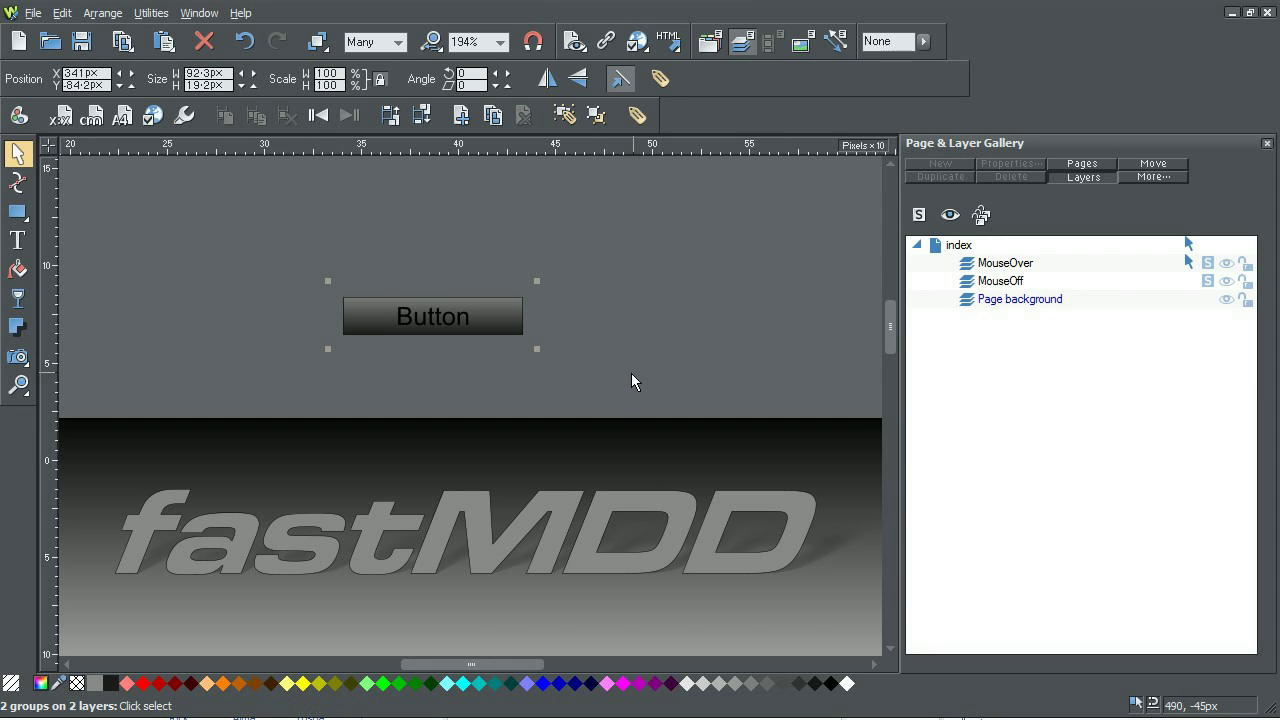
click(564, 116)
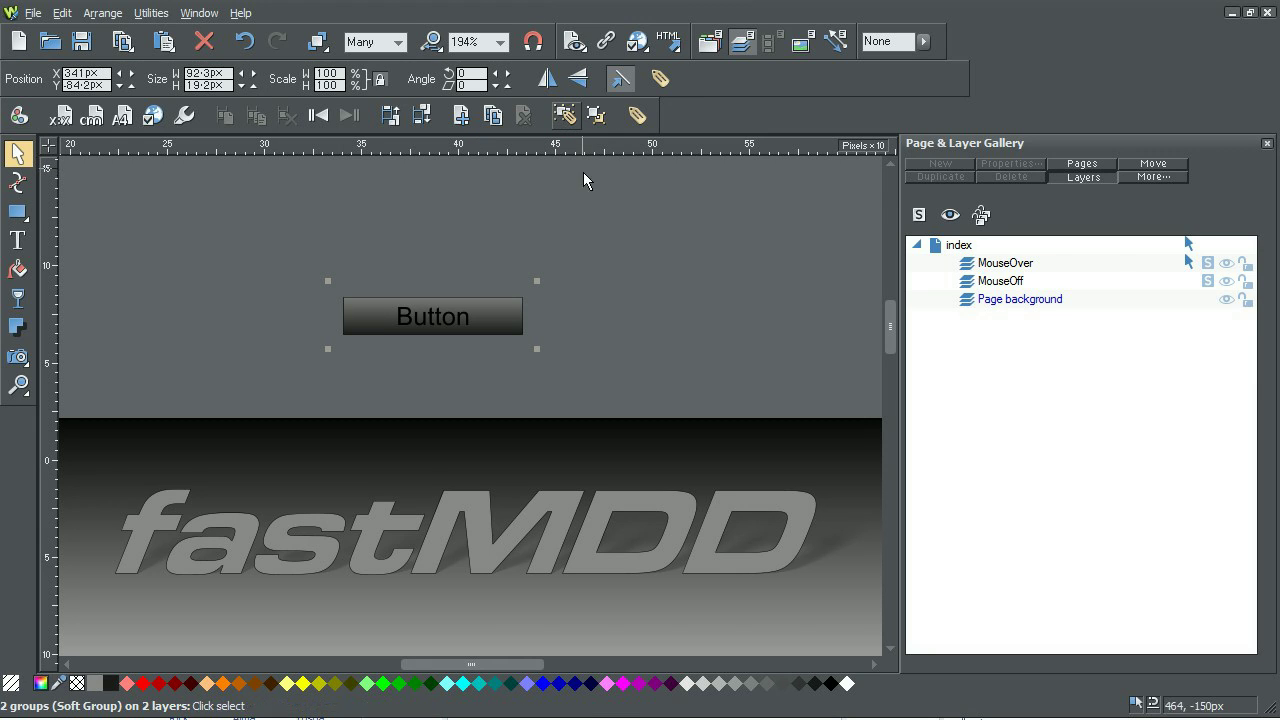
click(718, 277)
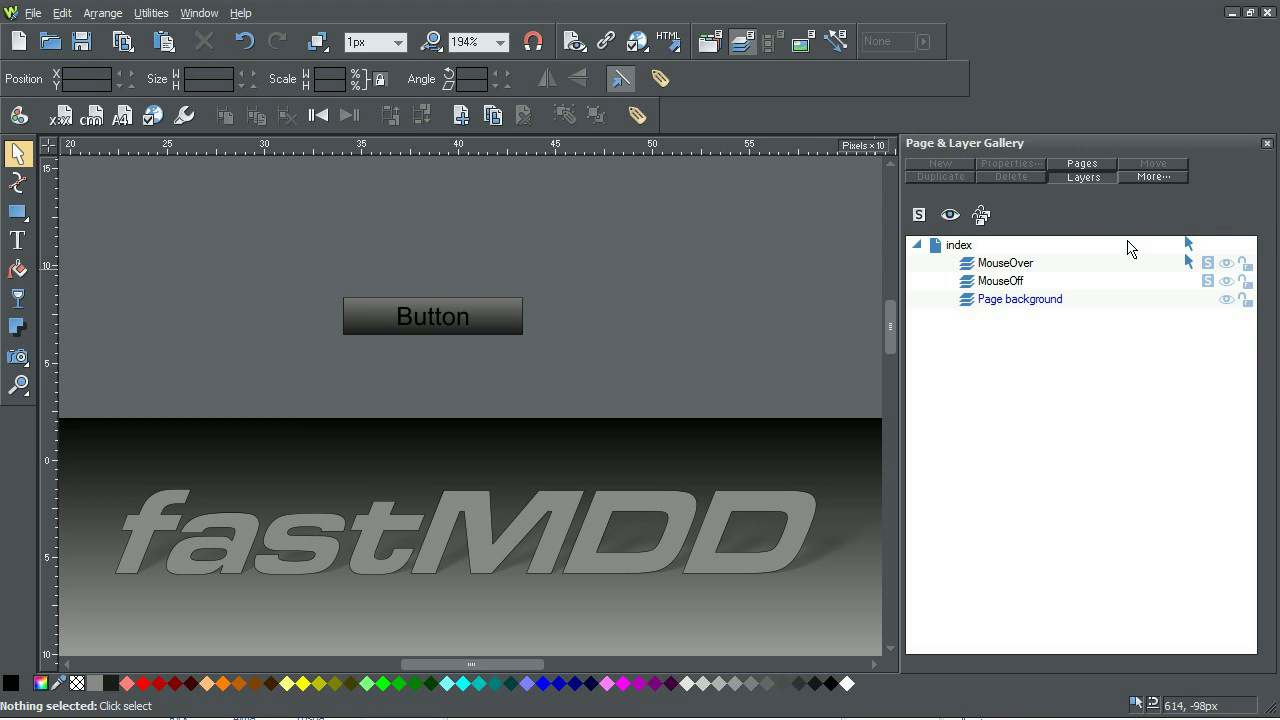
Hide the MouseOver layer and make MouseOff the working layer.
click(1208, 264)
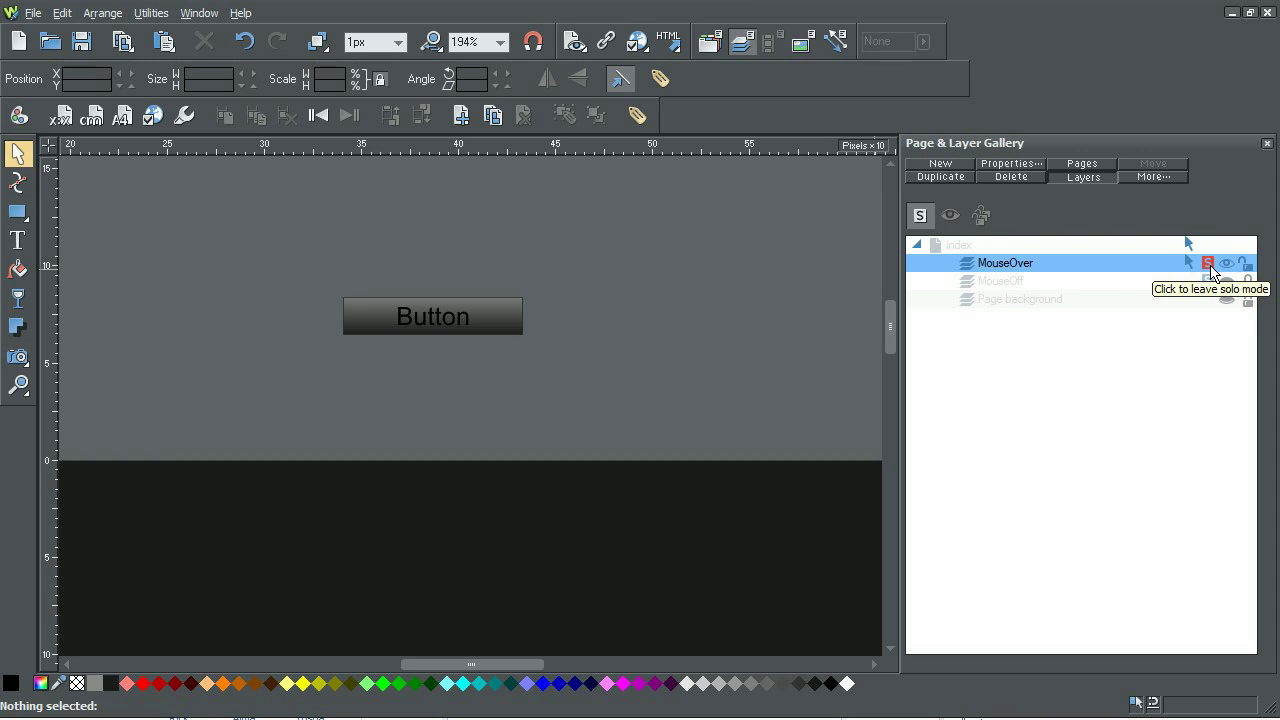
click(917, 216)
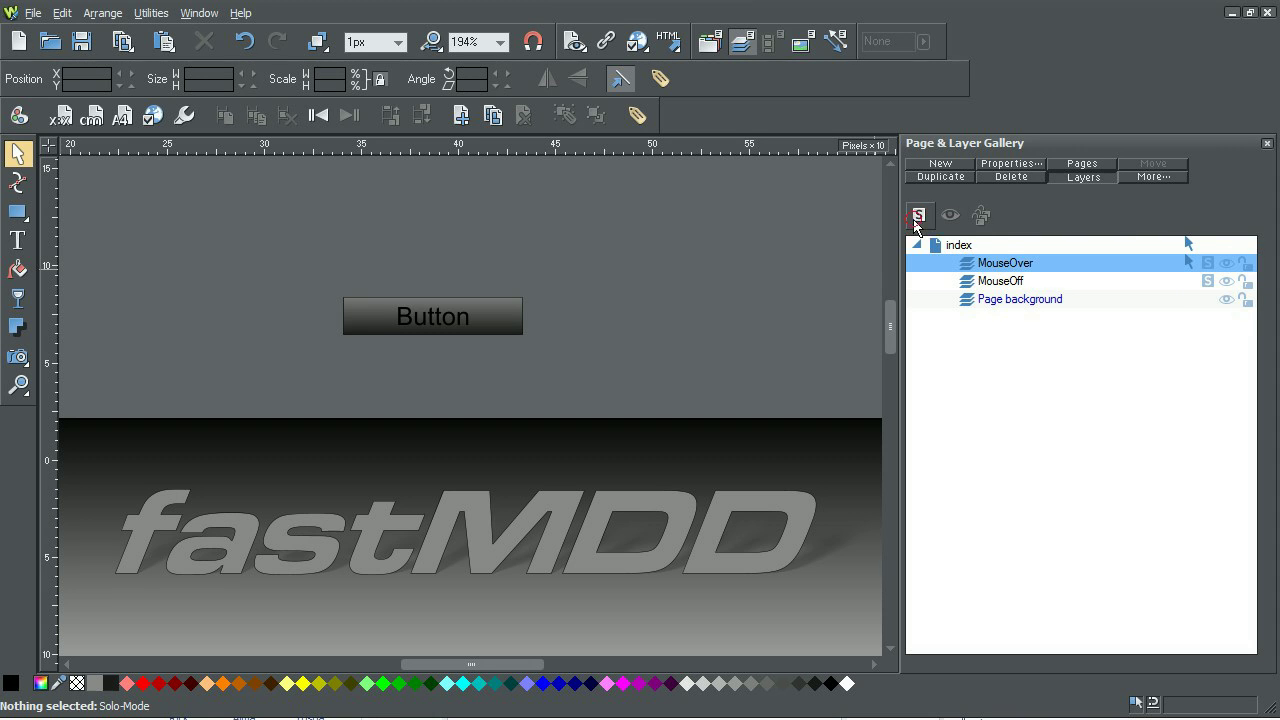
click(1226, 263)
click(1013, 287)
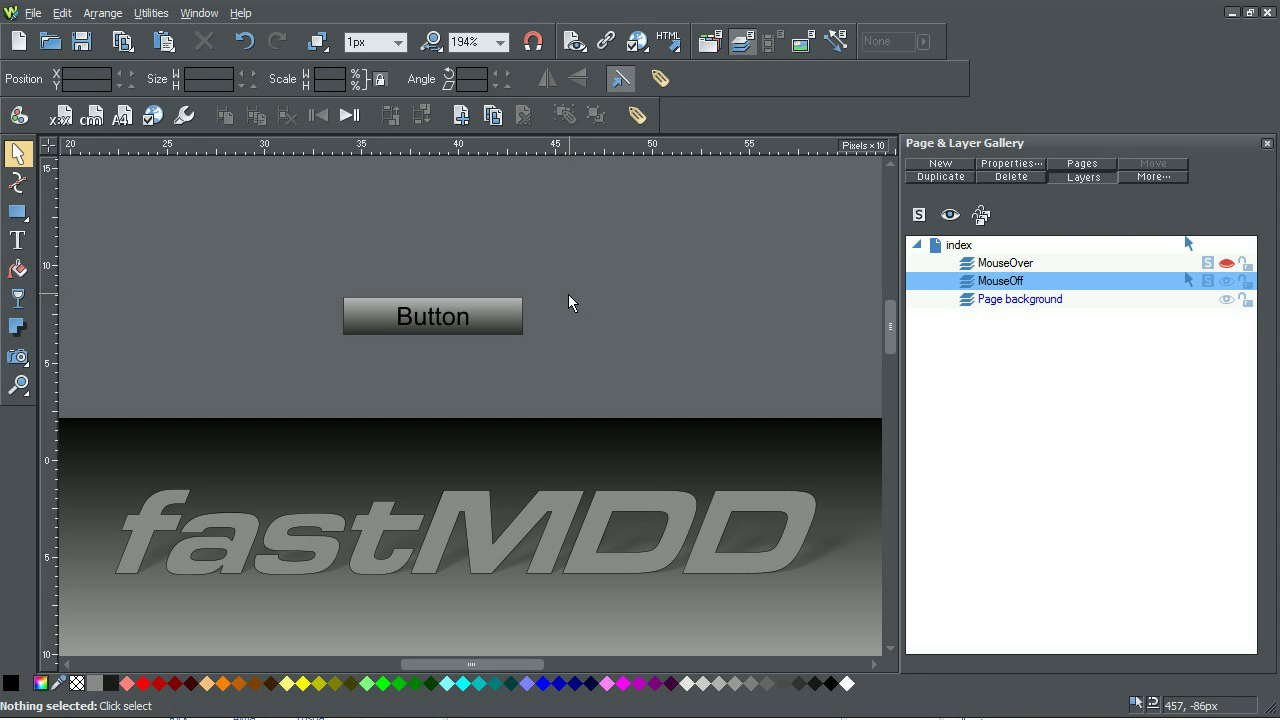
Move the Button down beneath the fastMDD logo with MouseOver left hidden.
drag(484, 322, 513, 617)
scroll(888, 337, down, 3)
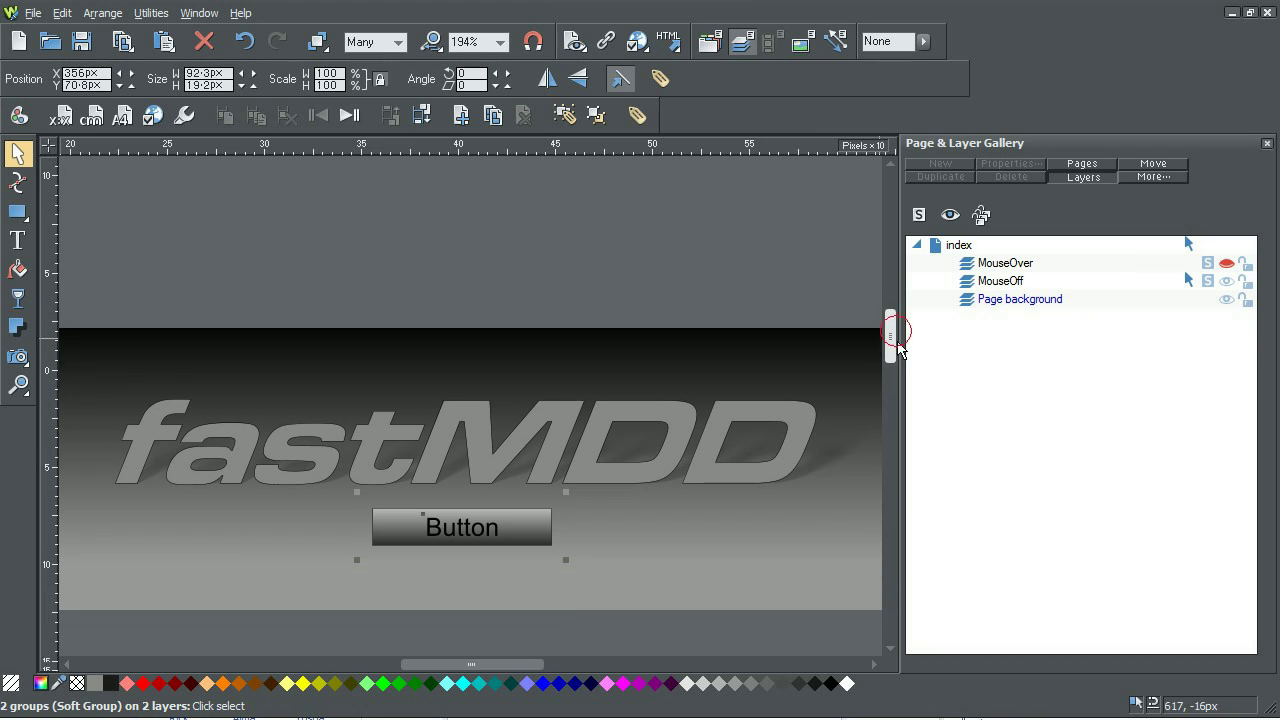
drag(540, 425, 542, 432)
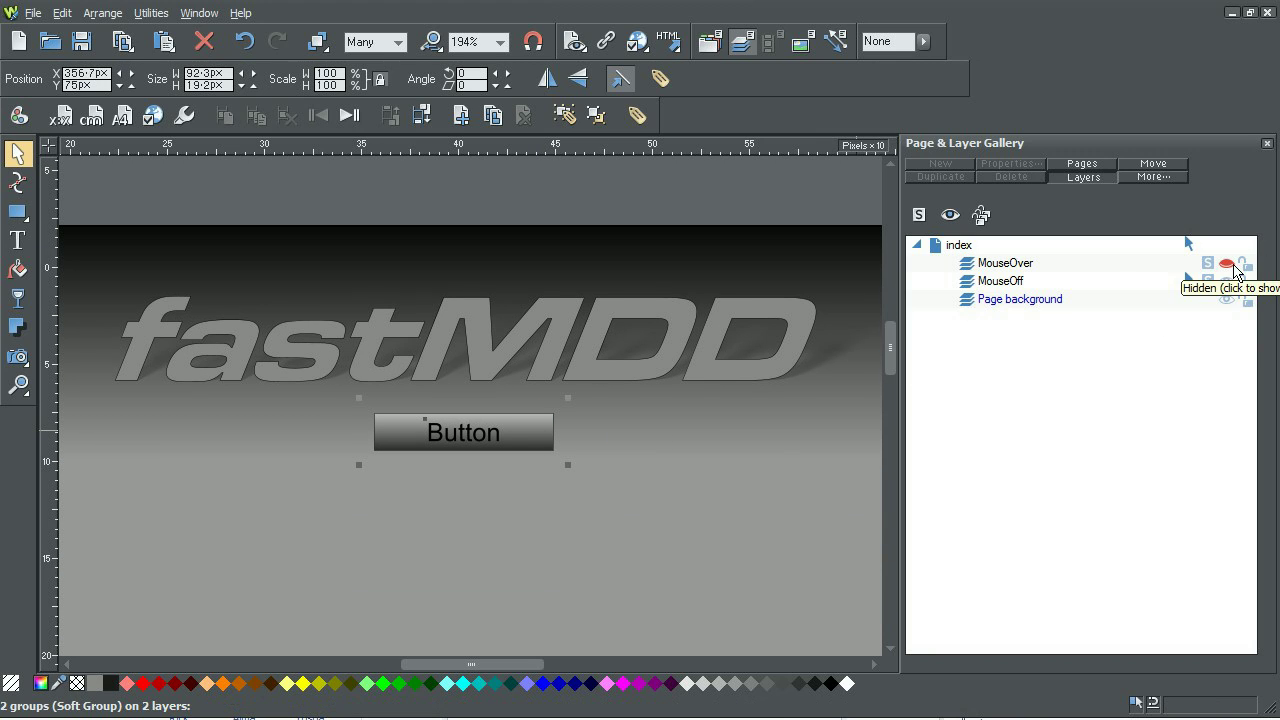
click(1226, 263)
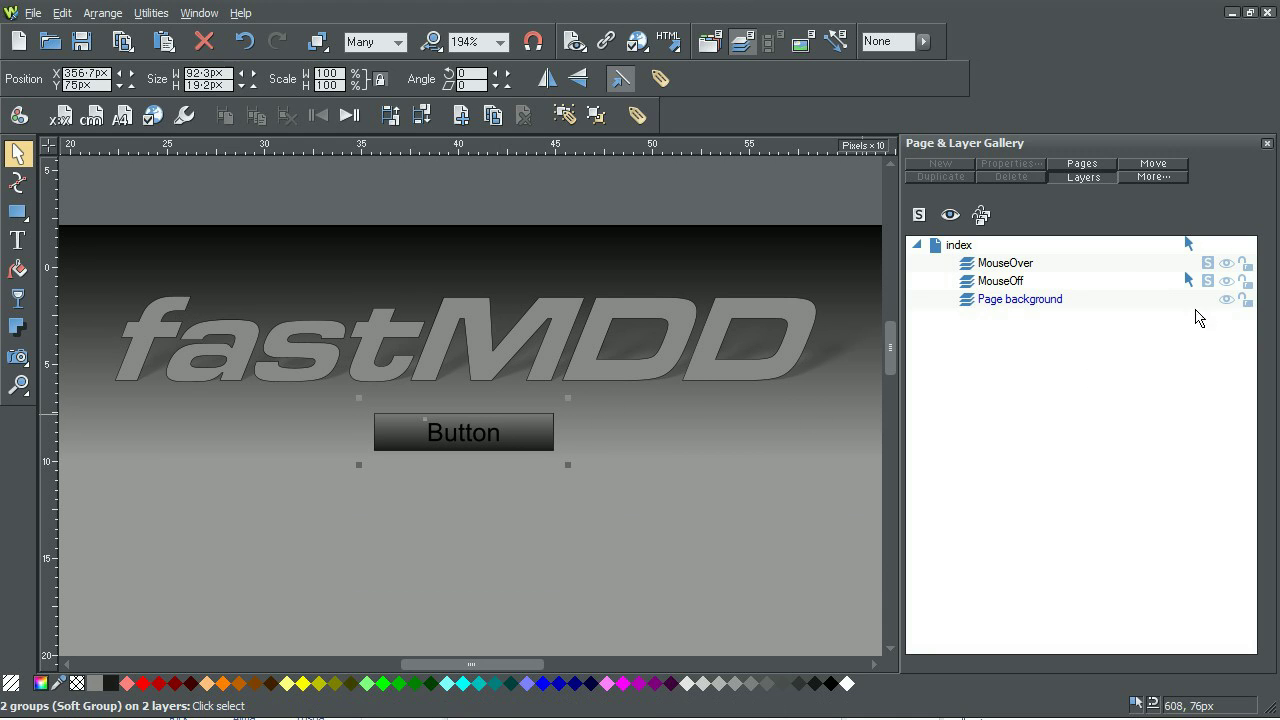
click(1226, 263)
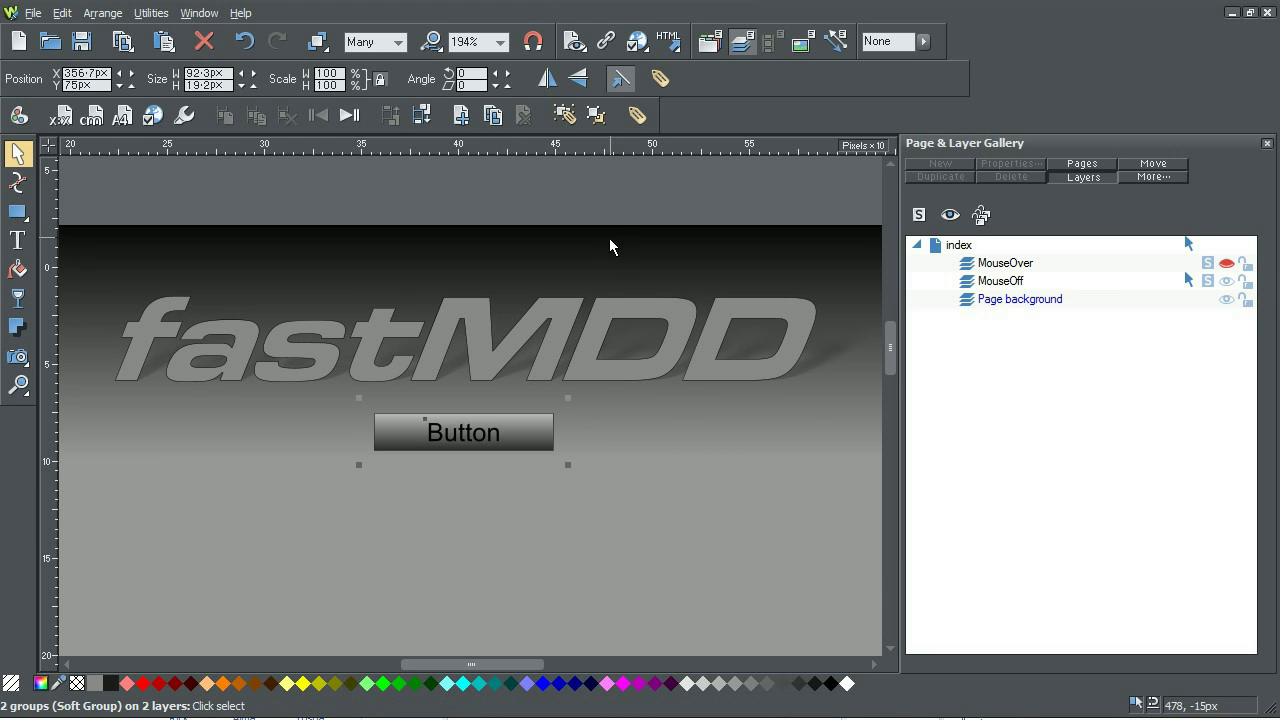
click(554, 376)
click(526, 438)
Link the Button to <Next page> in Web Properties, then check it in a page preview.
right_click(540, 428)
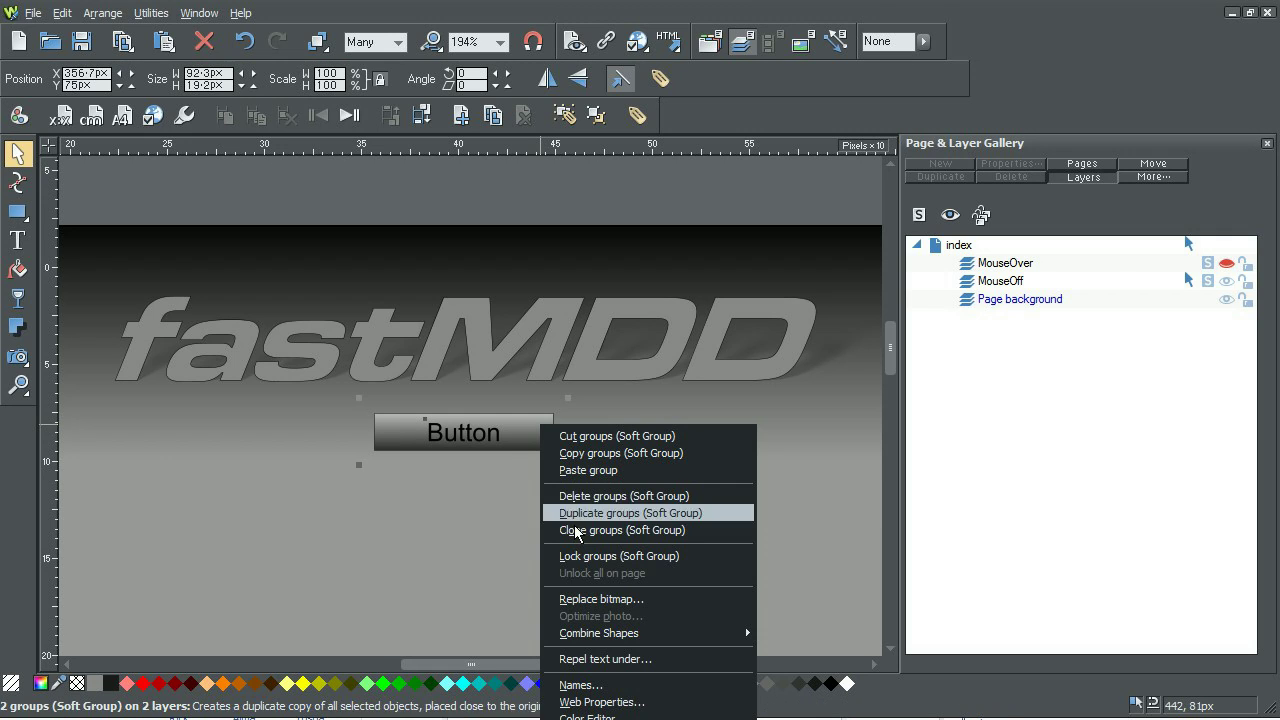
click(604, 702)
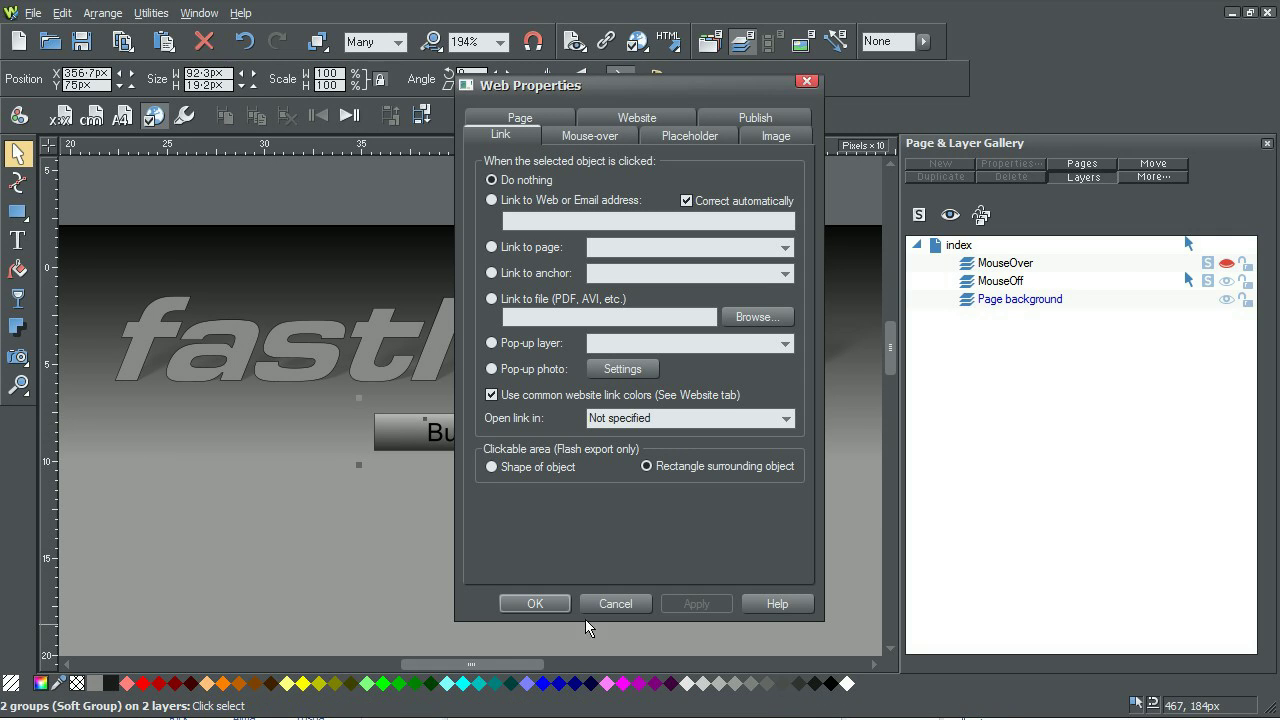
click(492, 247)
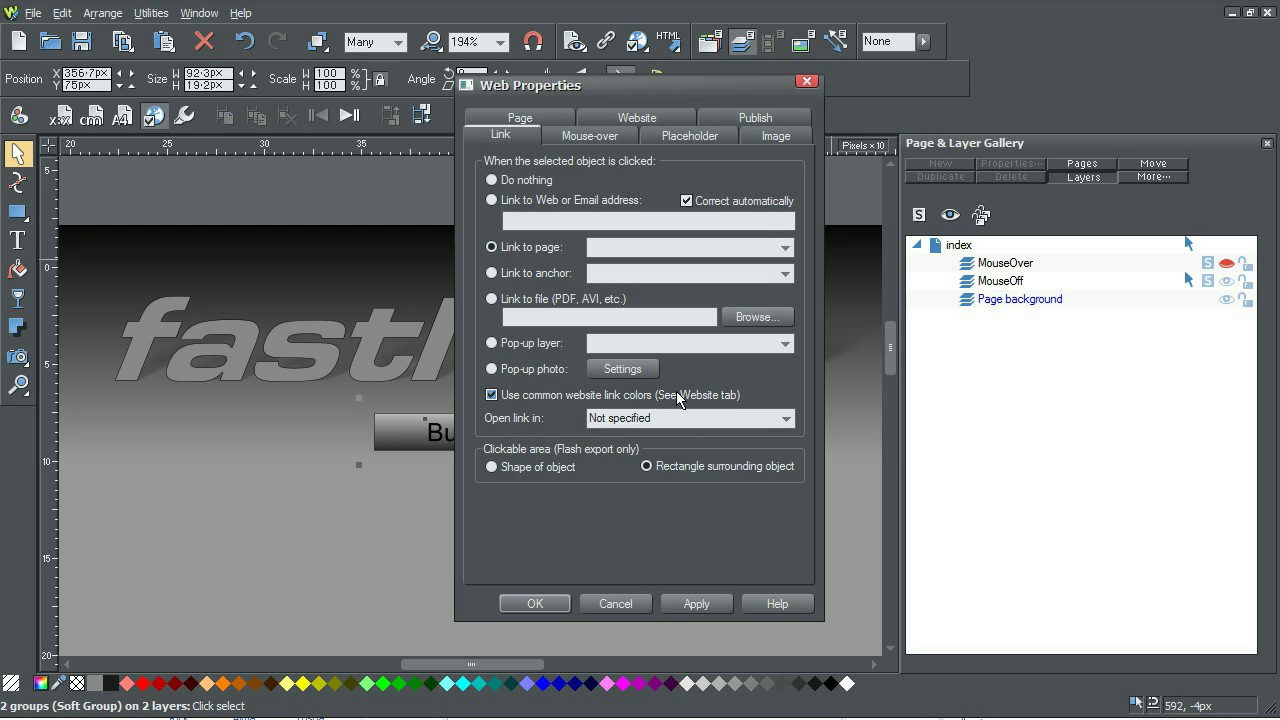
click(720, 248)
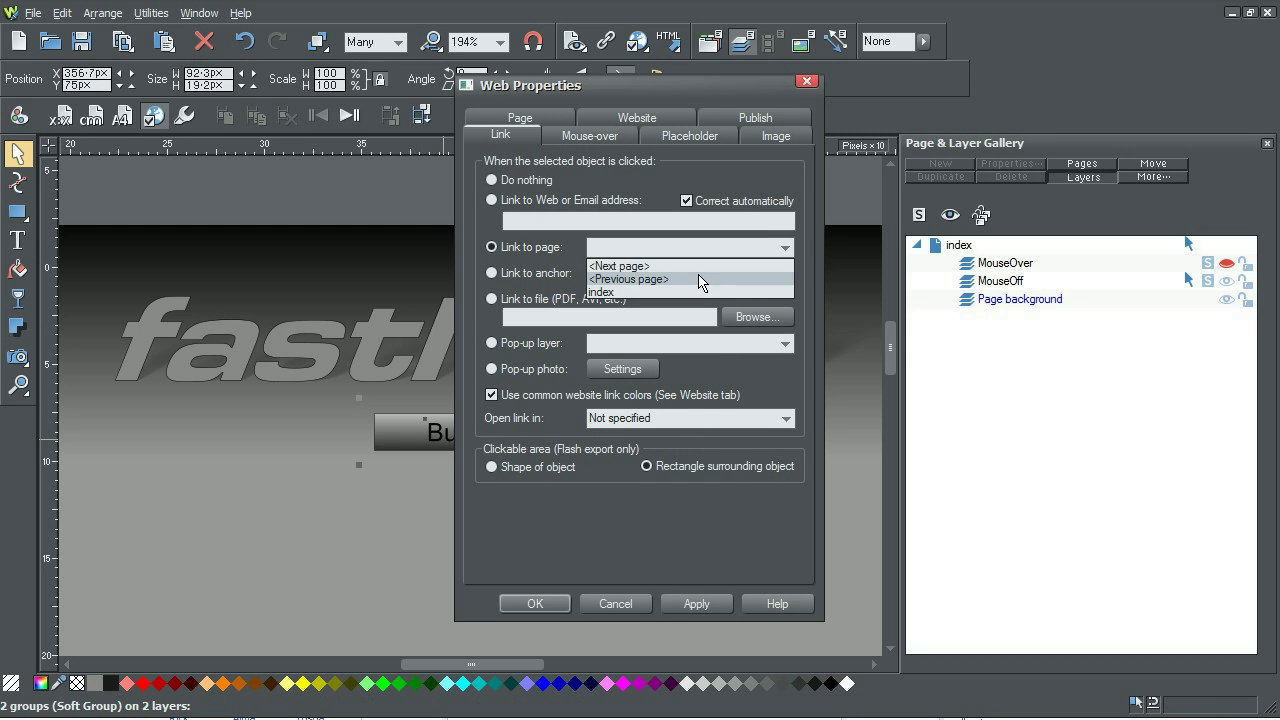
click(719, 261)
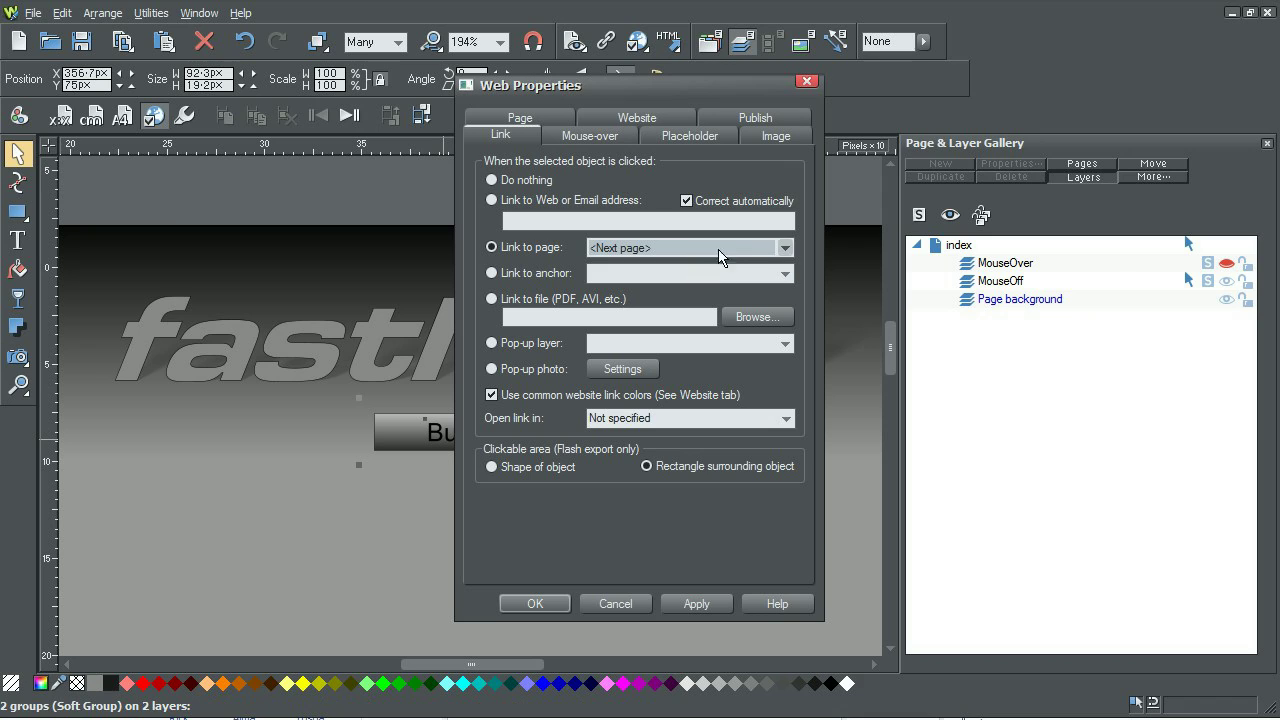
click(702, 607)
click(532, 604)
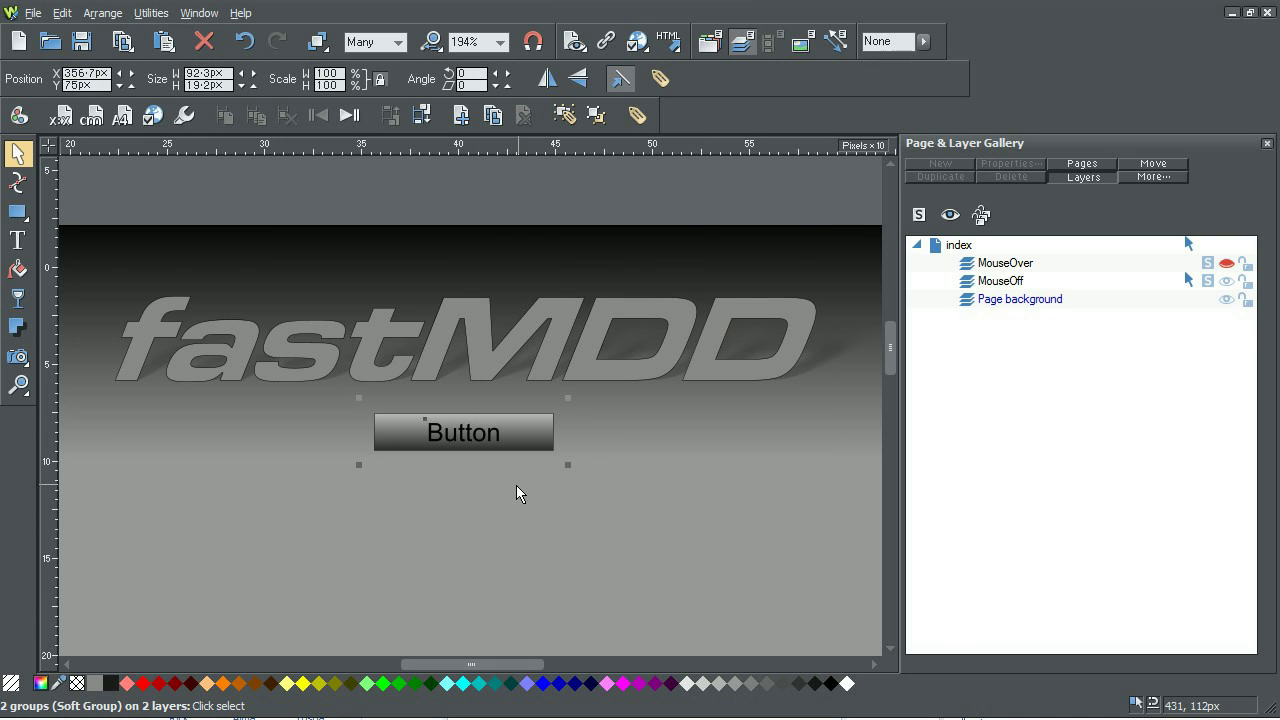
click(573, 41)
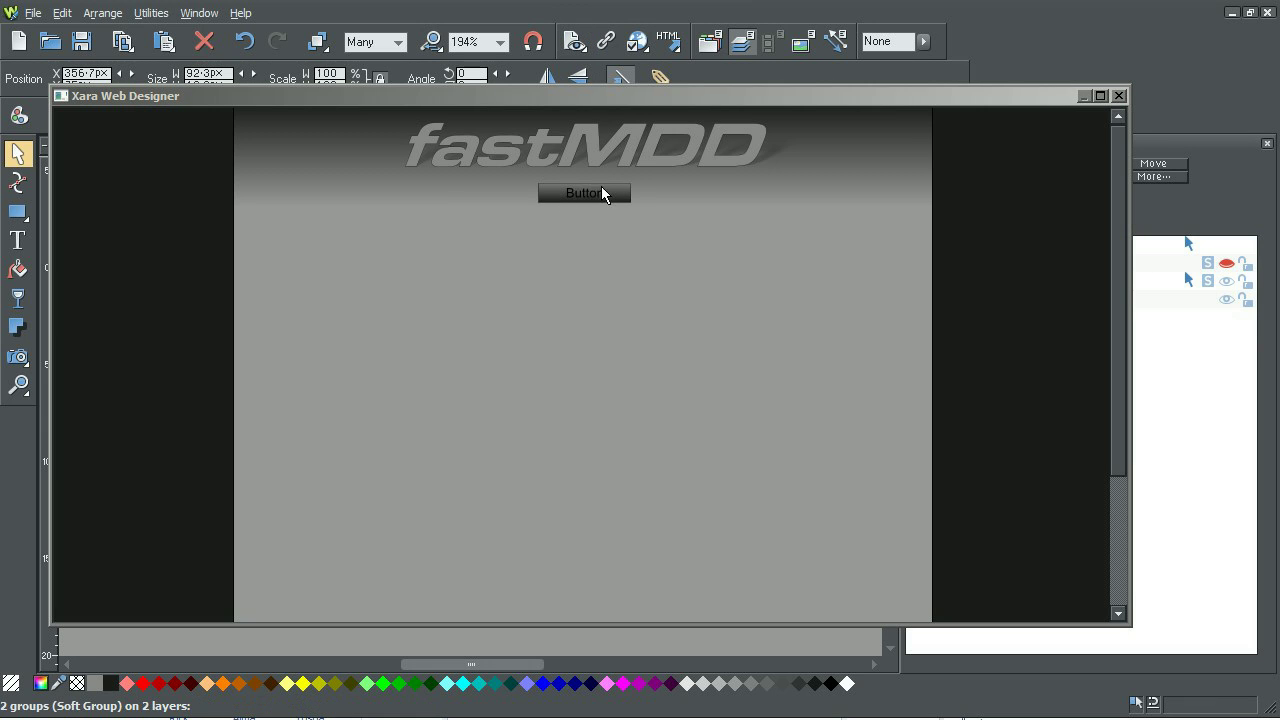
click(1119, 95)
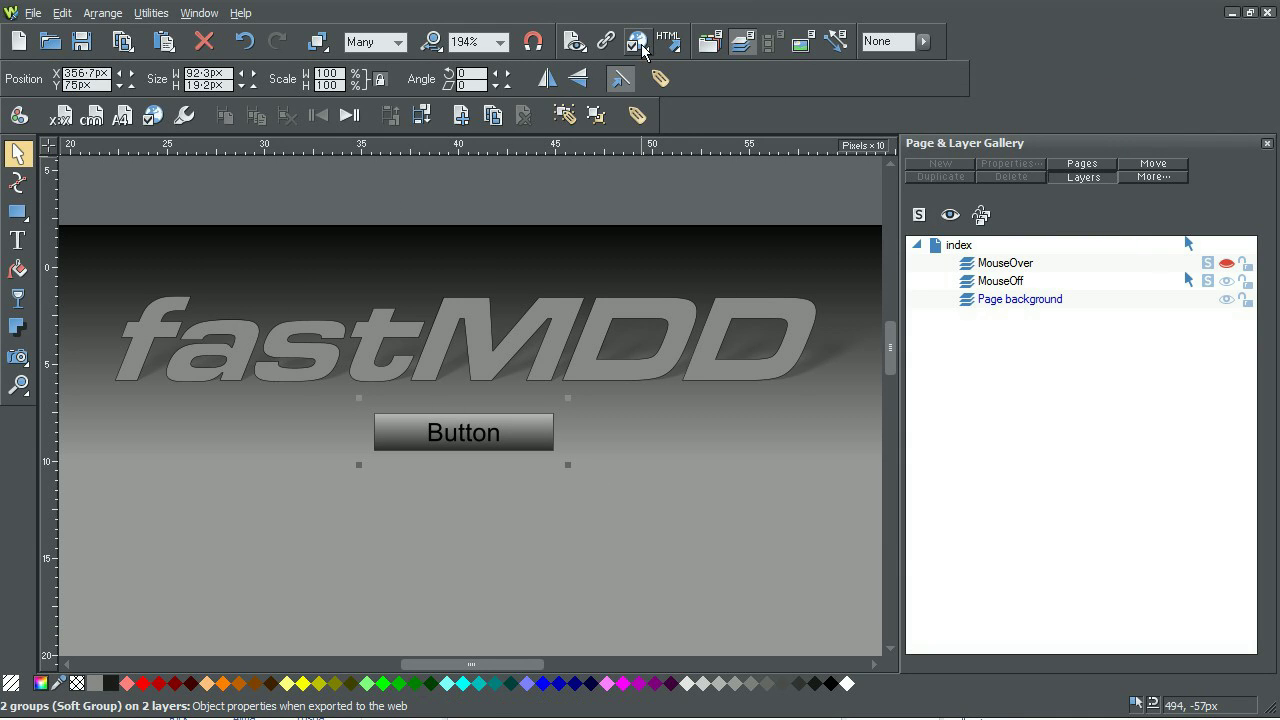
Build a navigation bar adding FancyNewButton at its own width, then shift it left to x 276px.
mouse_move(742, 42)
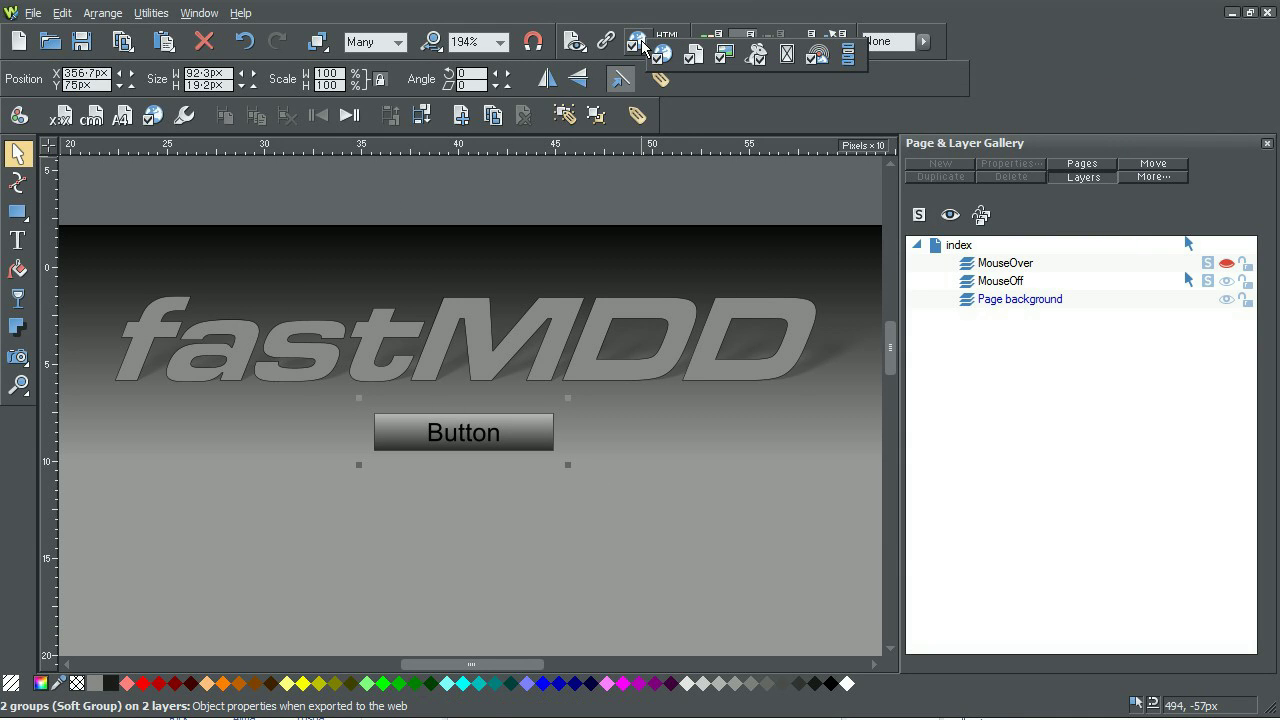
click(851, 55)
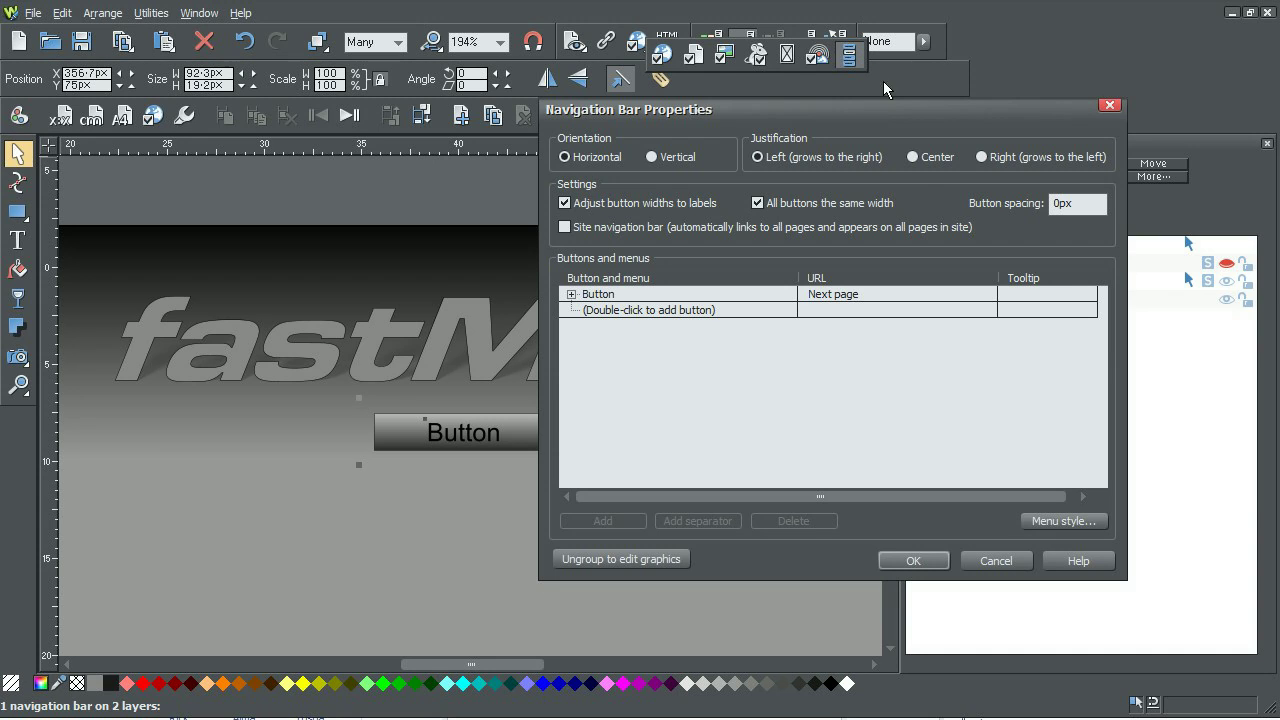
click(627, 296)
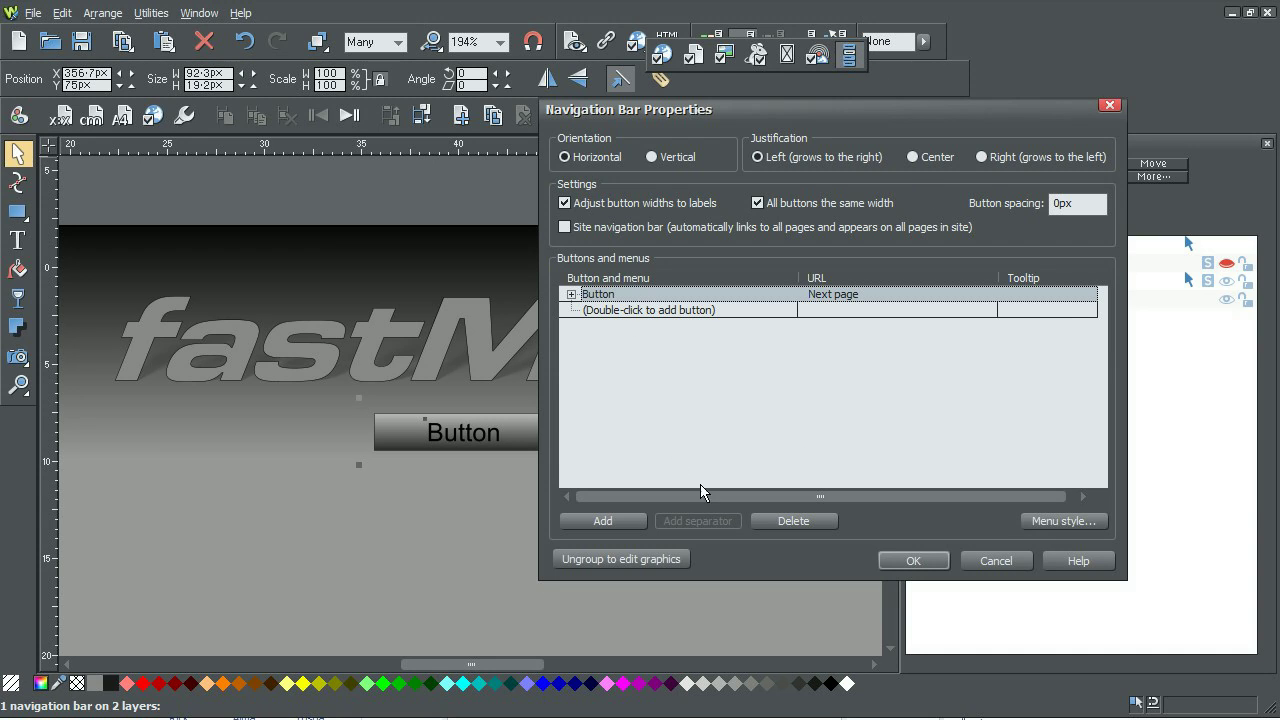
click(625, 521)
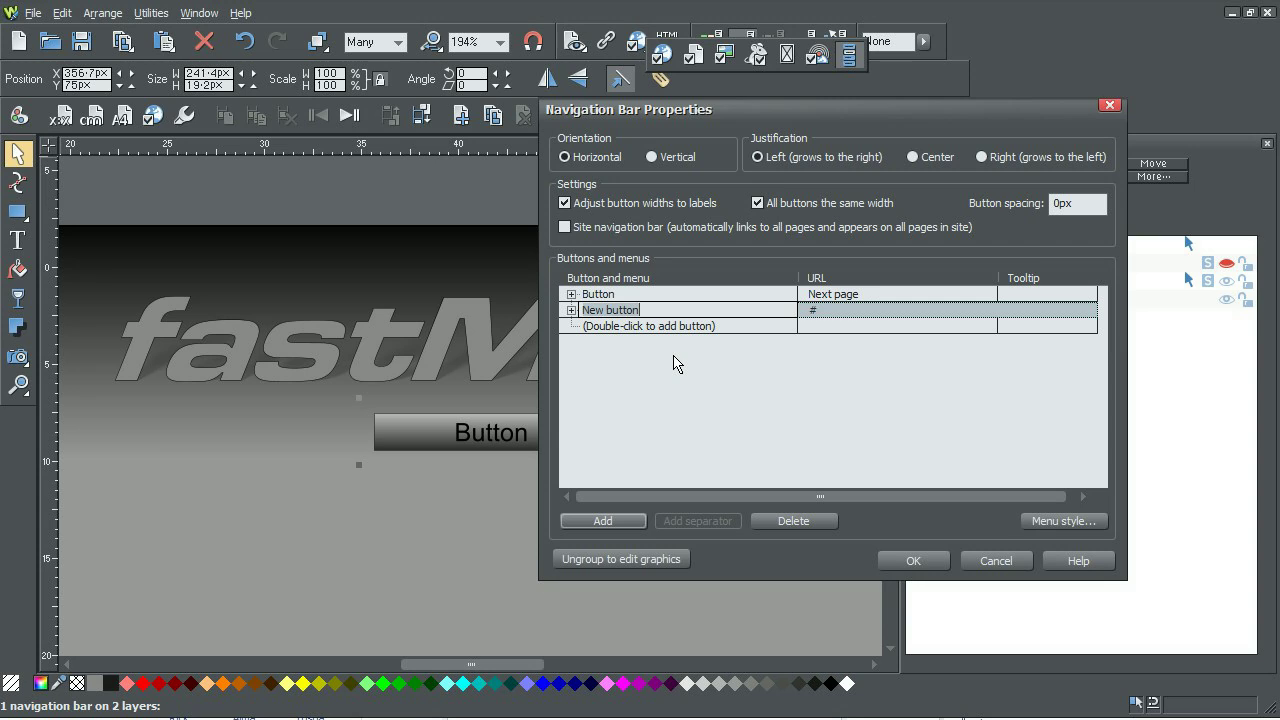
text(Fancy)
click(805, 210)
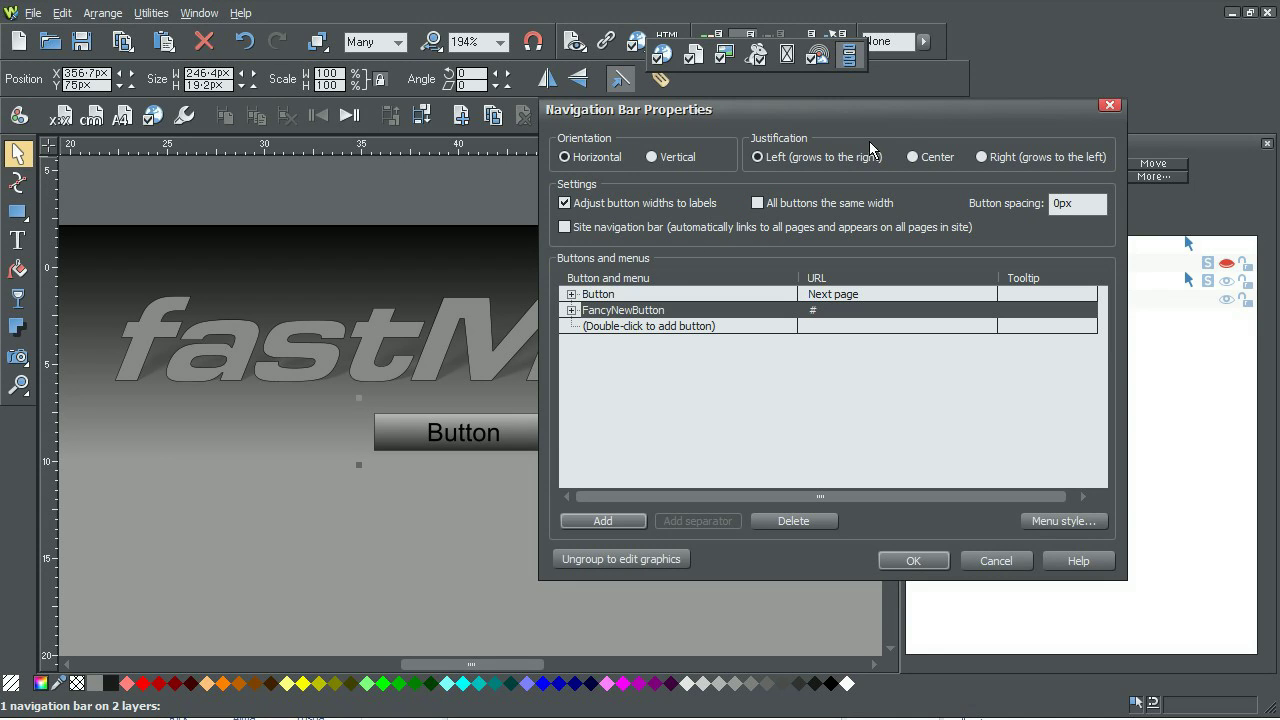
drag(846, 113, 1172, 75)
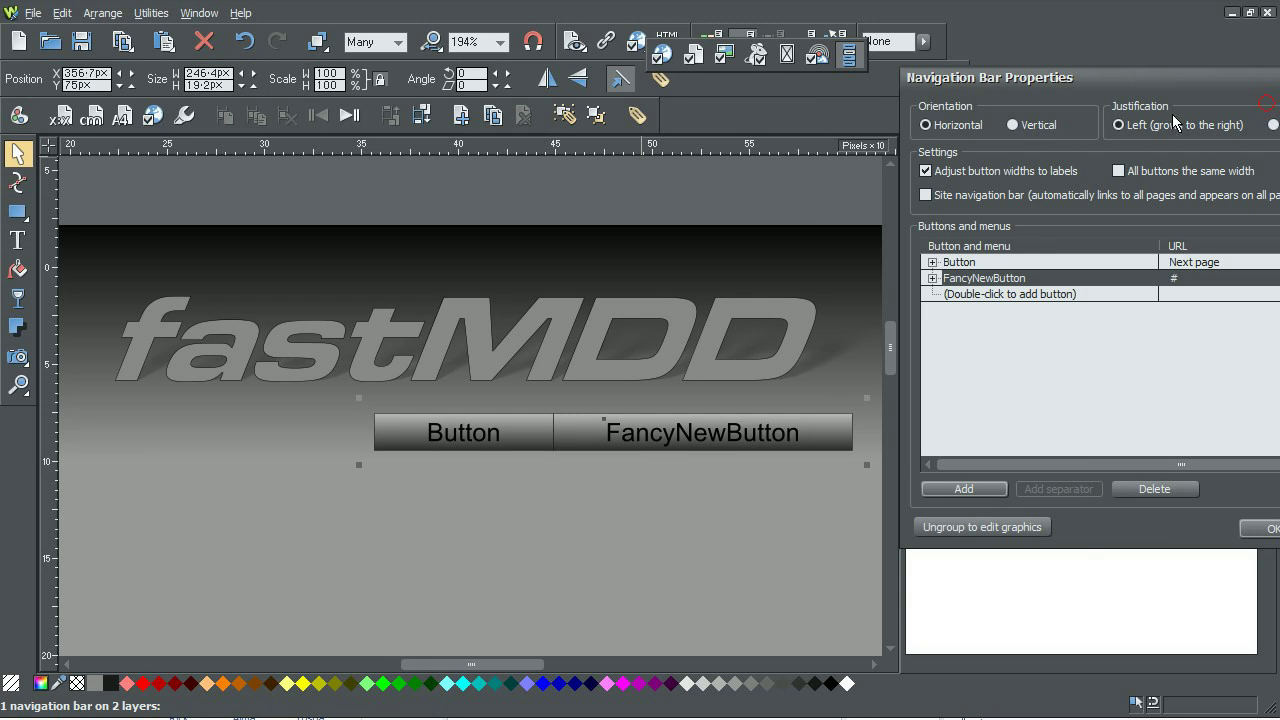
click(882, 564)
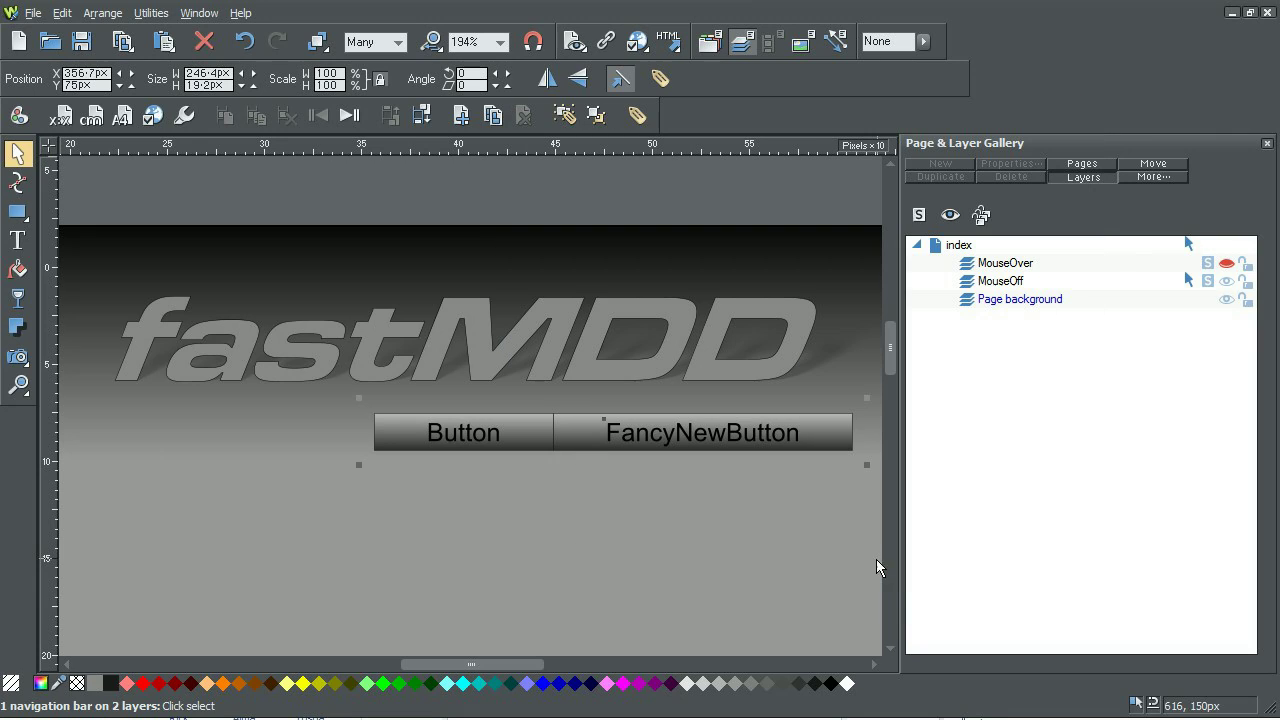
drag(574, 434, 419, 425)
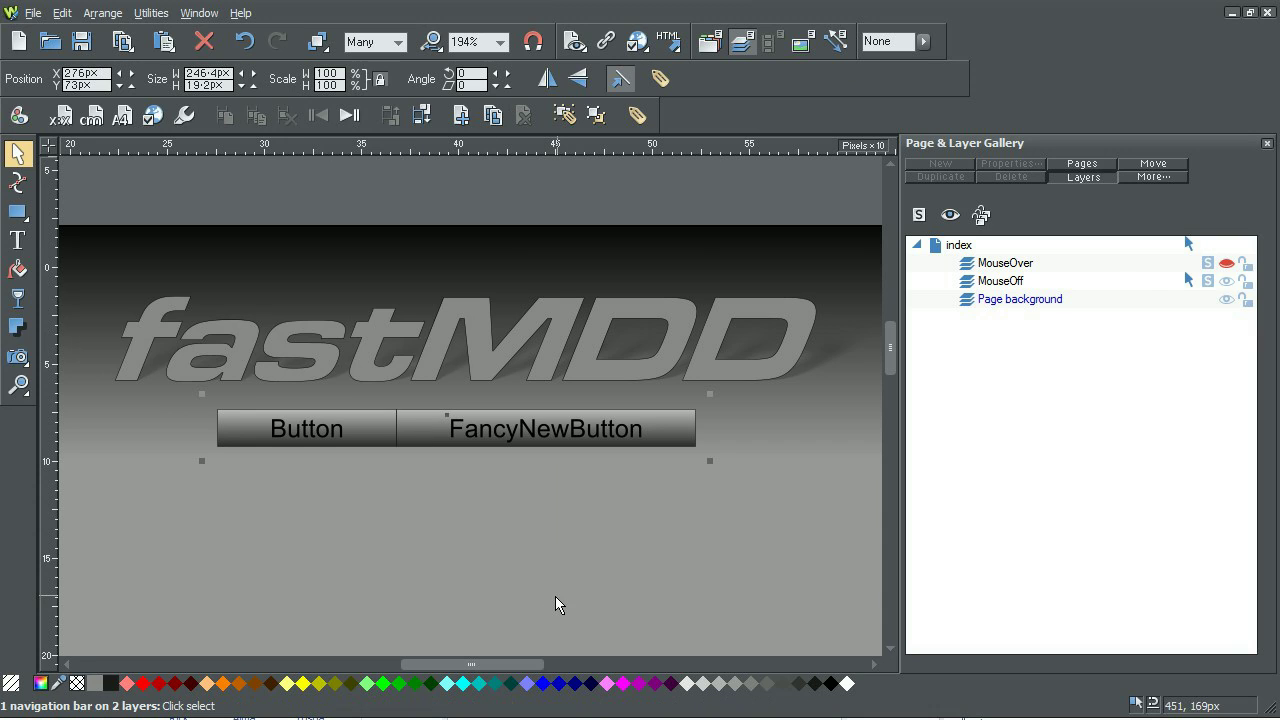
click(574, 48)
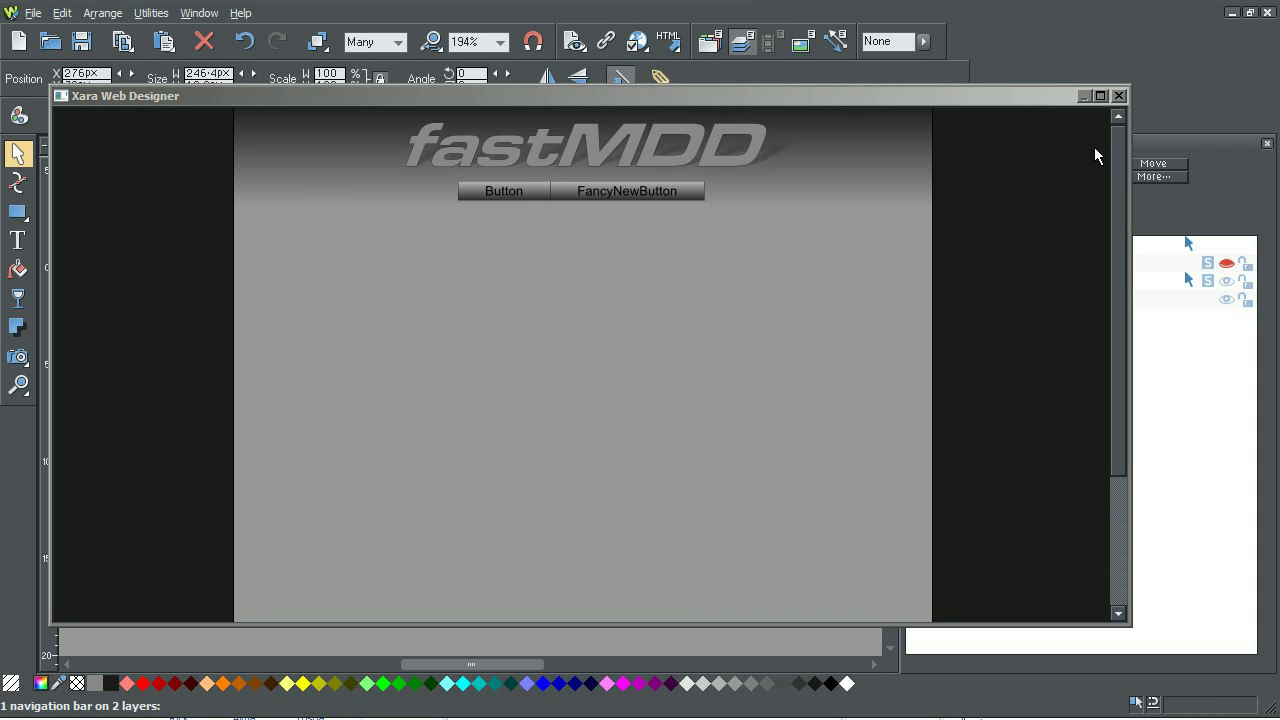
click(1120, 96)
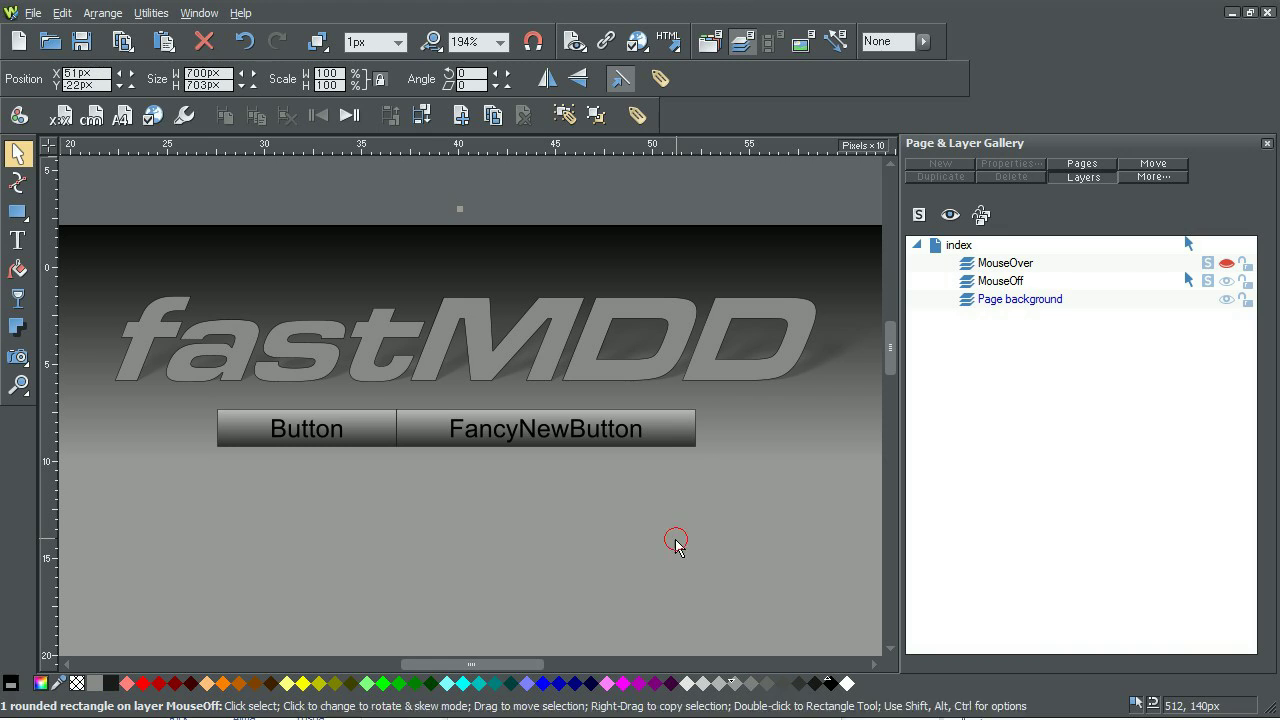
click(656, 430)
Edit the navigation bar and add Sub Menu Item under Button.
right_click(656, 430)
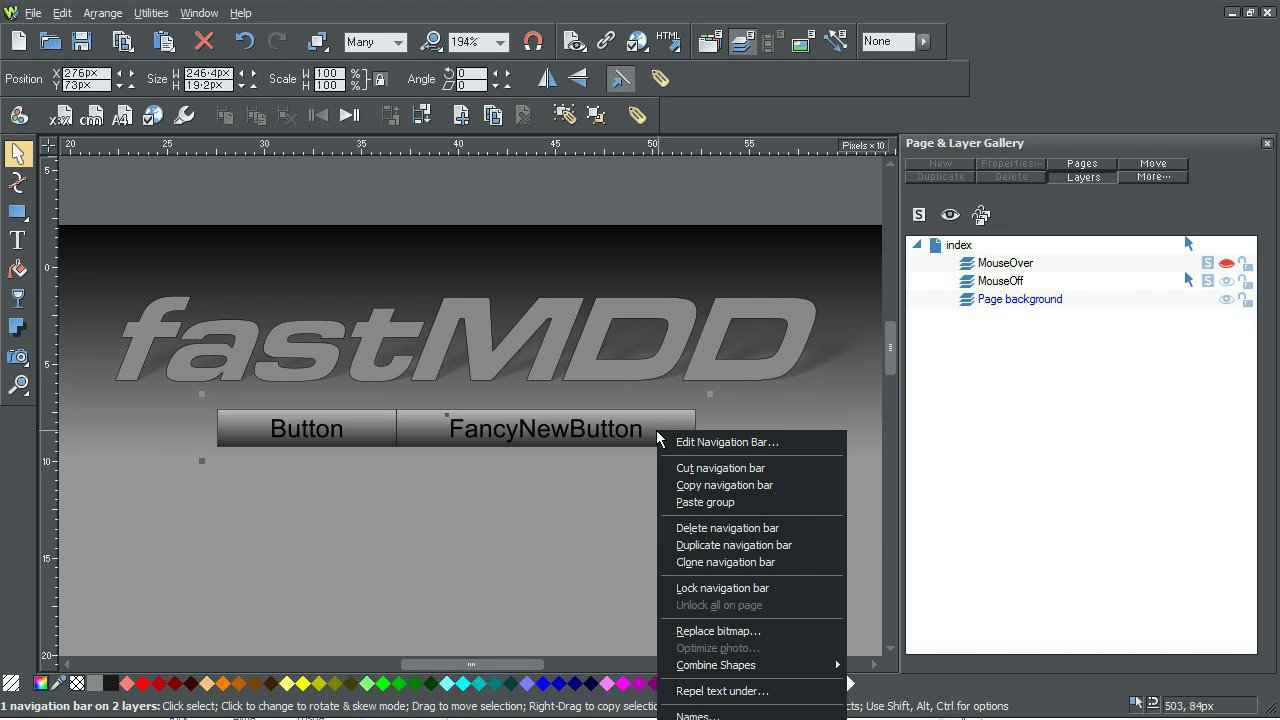
click(705, 441)
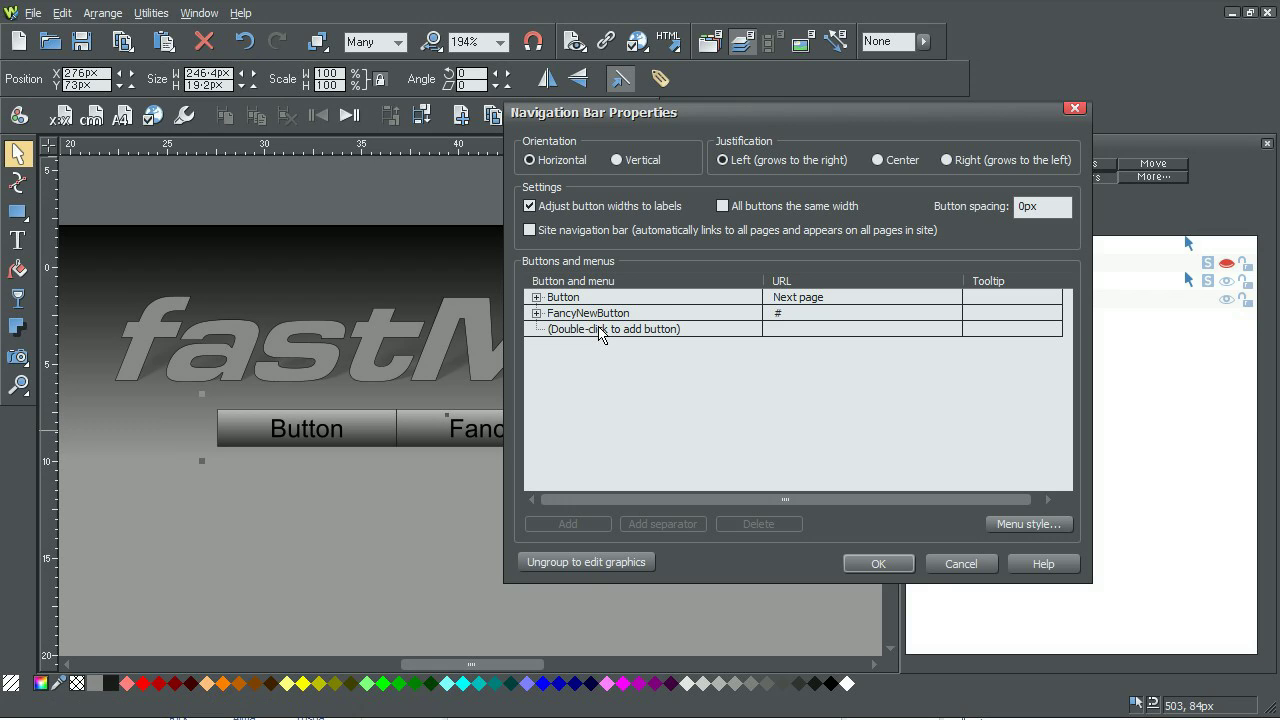
click(537, 297)
click(556, 300)
click(622, 318)
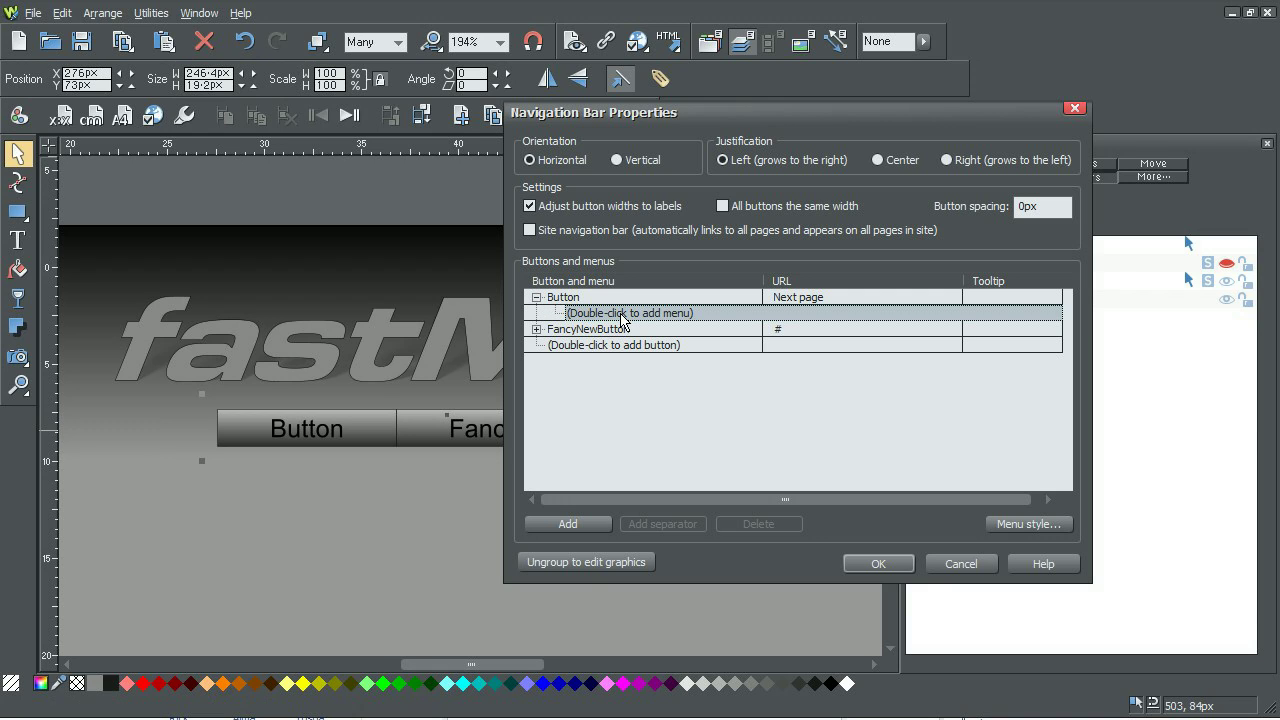
double_click(622, 318)
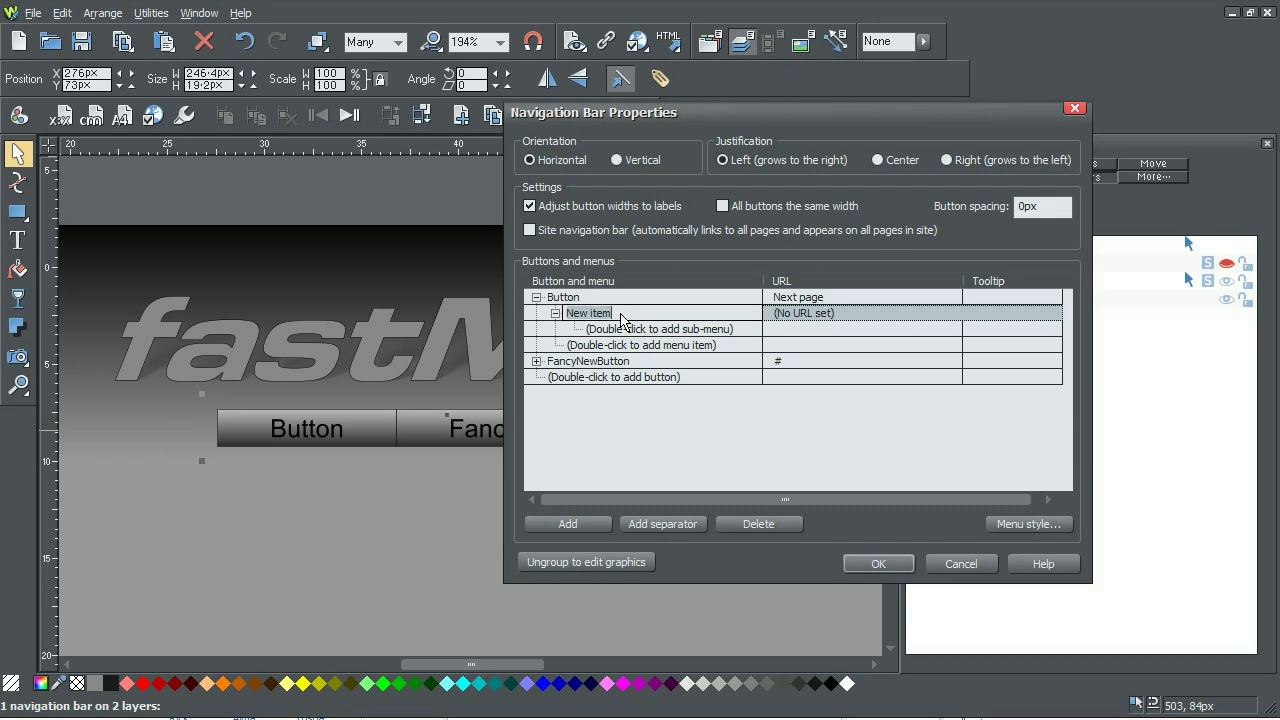
text(Sub Menu)
Nest Sub Sub Menu Item under Sub Menu Item and confirm the navigation bar.
double_click(660, 330)
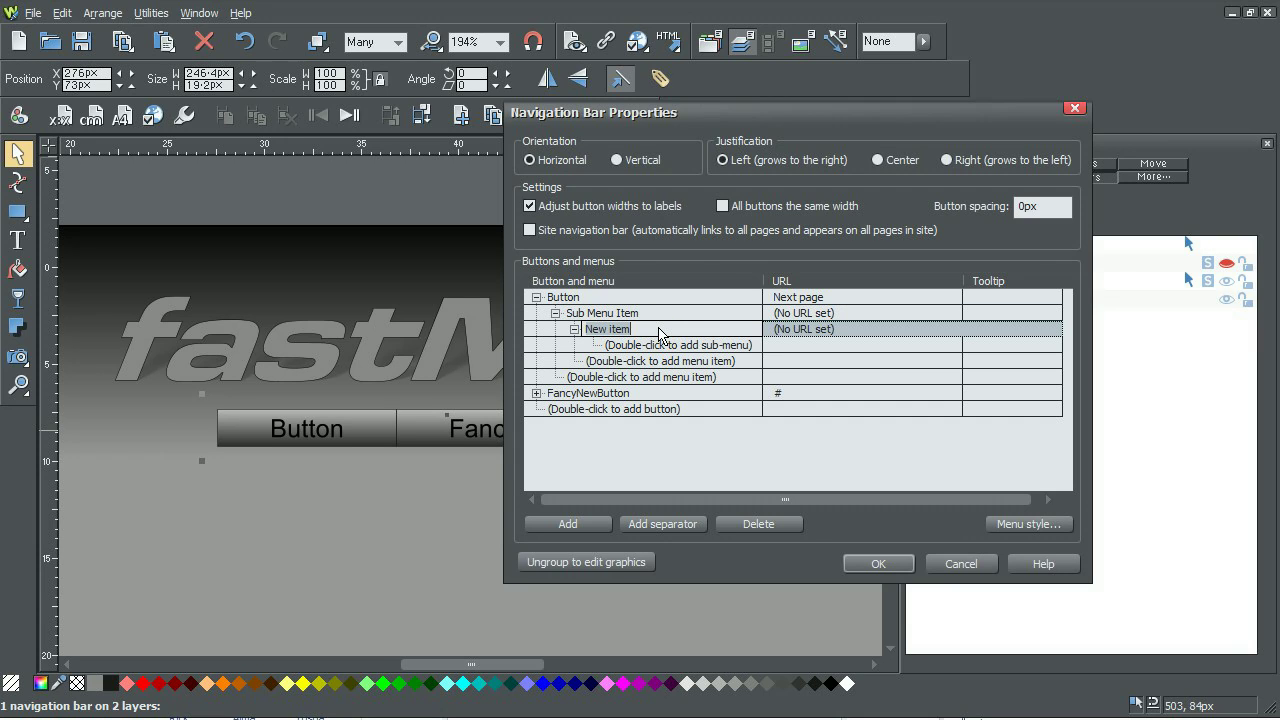
text(Sub Sub Menu Item)
key(Return)
click(878, 563)
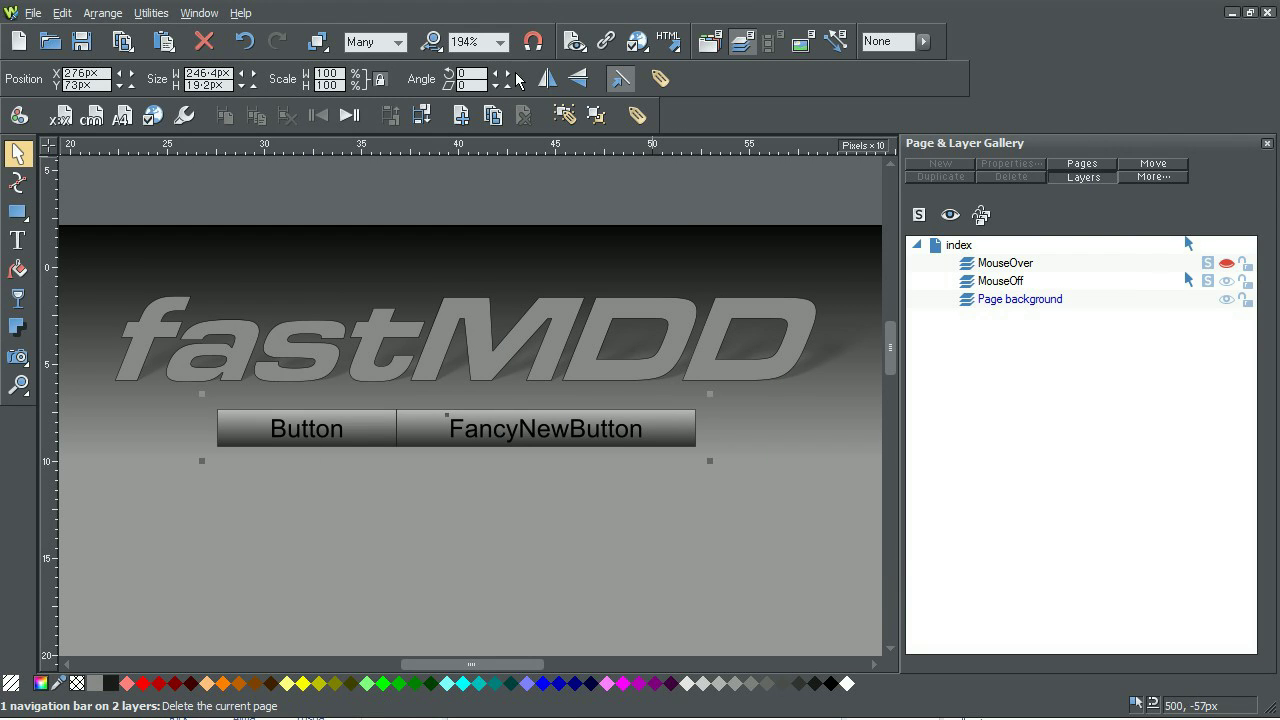
click(577, 44)
mouse_move(500, 203)
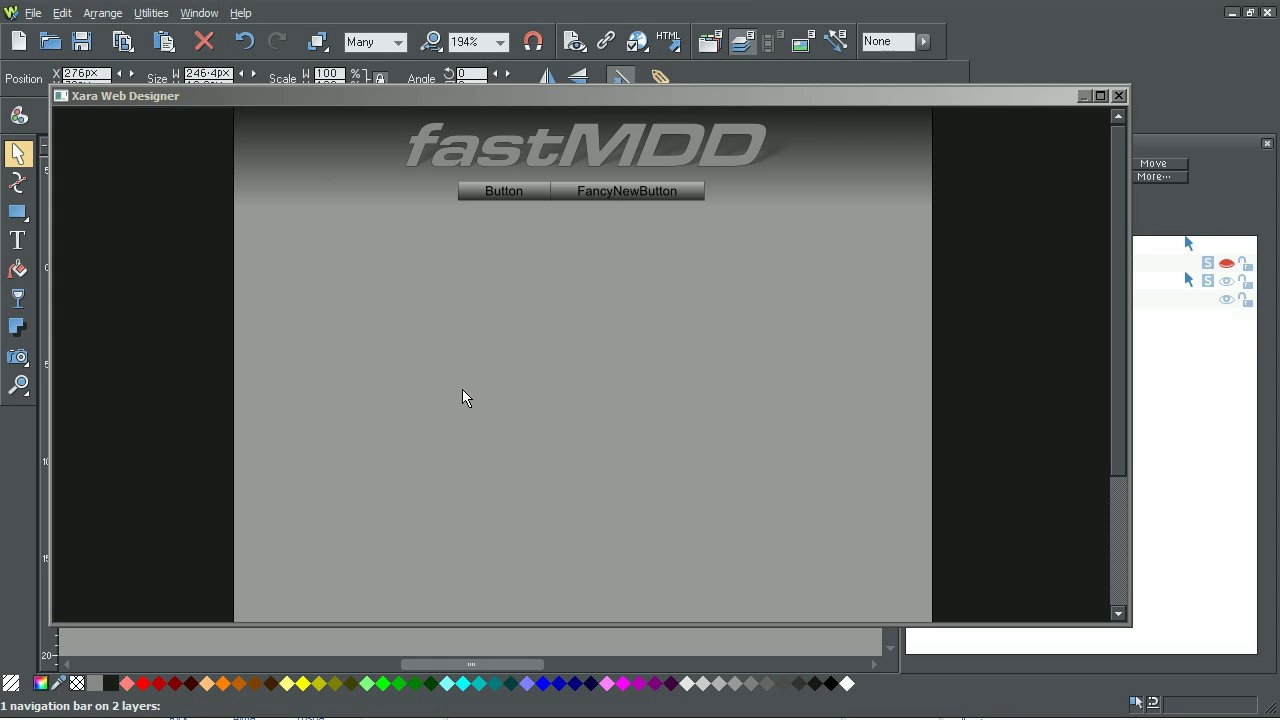
click(1119, 95)
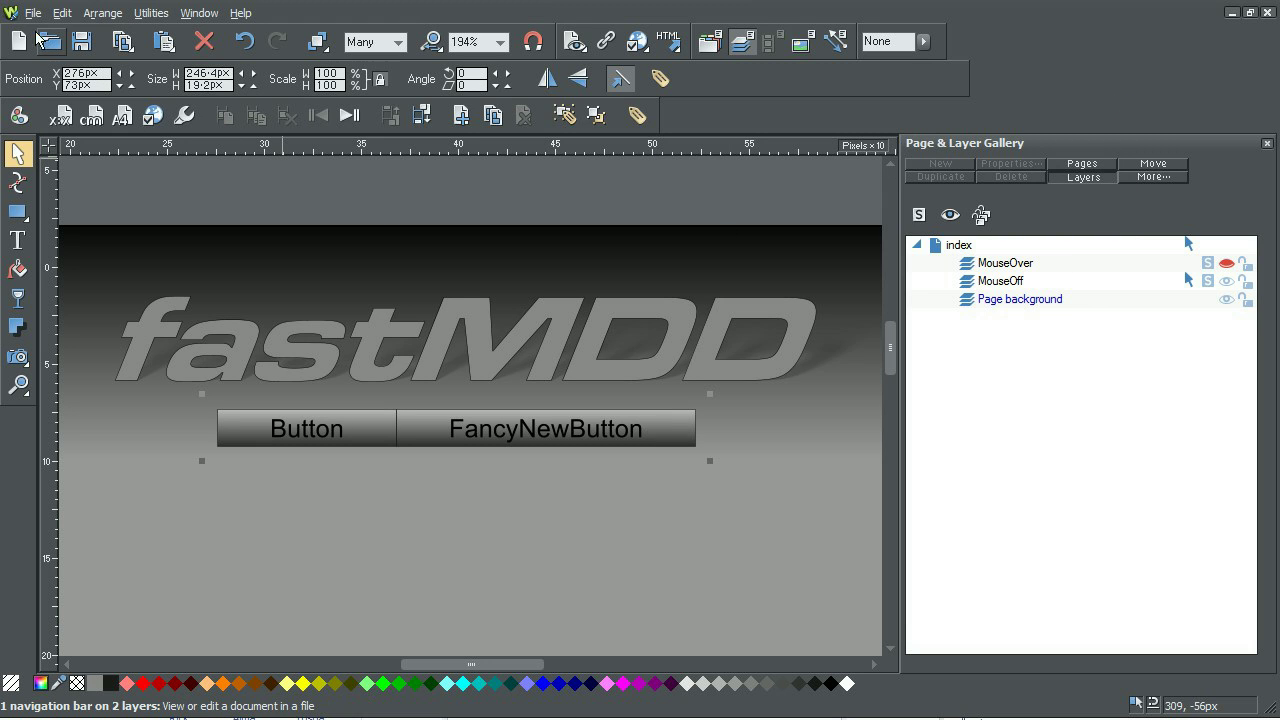